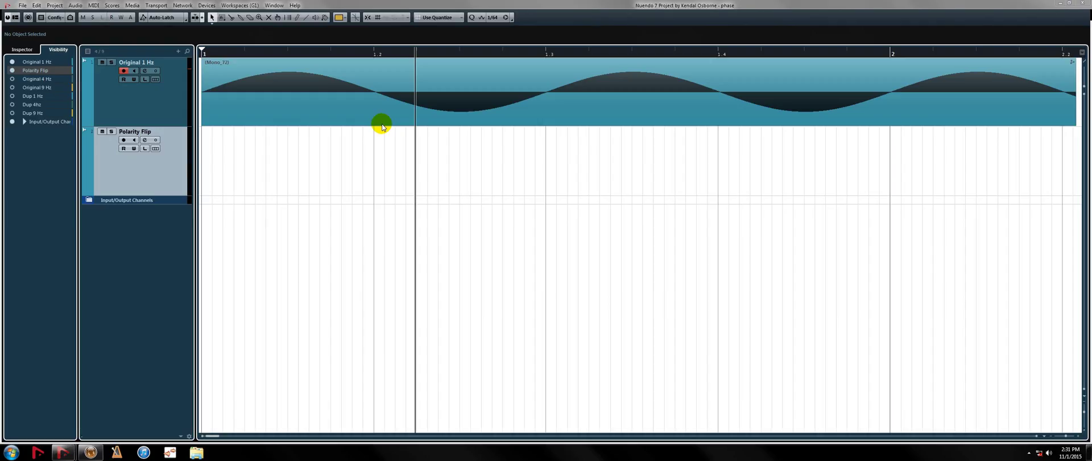
Trim the end of the Mono_72 1 Hz sine event
{"action": "key", "text": "g"}
{"action": "key", "text": "g"}
{"action": "key", "text": "g"}
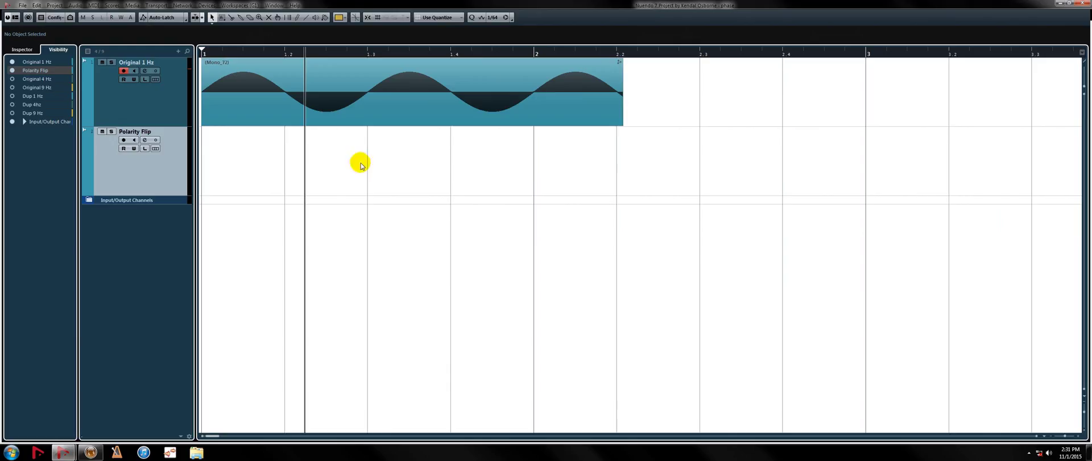
{"action": "left_click_drag", "start_coordinate": [622, 123], "coordinate": [617, 127]}
{"action": "key", "text": "g"}
{"action": "key", "text": "h"}
{"action": "key", "text": "h"}
{"action": "key", "text": "h"}
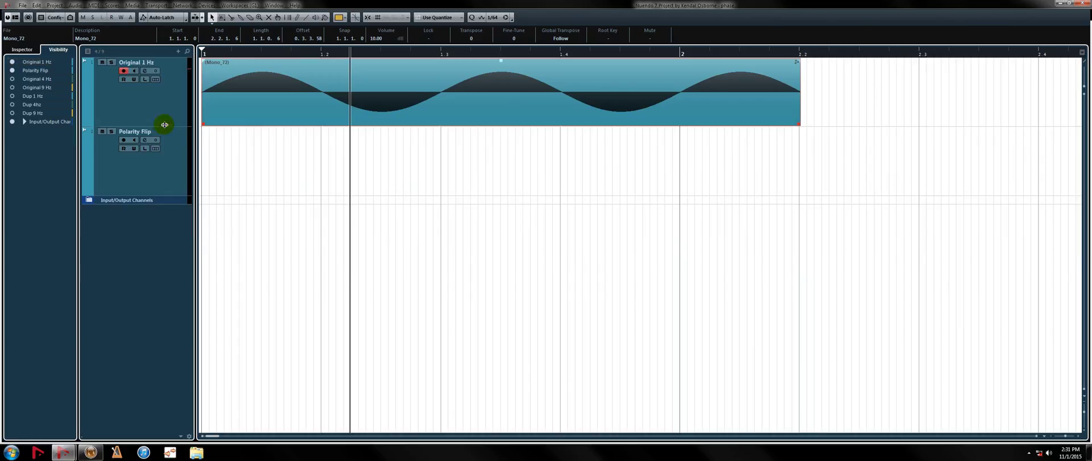
Enlarge the Original 1 Hz track, zoom in on the sine and select the Mono_72 event
{"action": "left_click_drag", "start_coordinate": [163, 127], "coordinate": [181, 194]}
{"action": "left_click", "coordinate": [250, 234]}
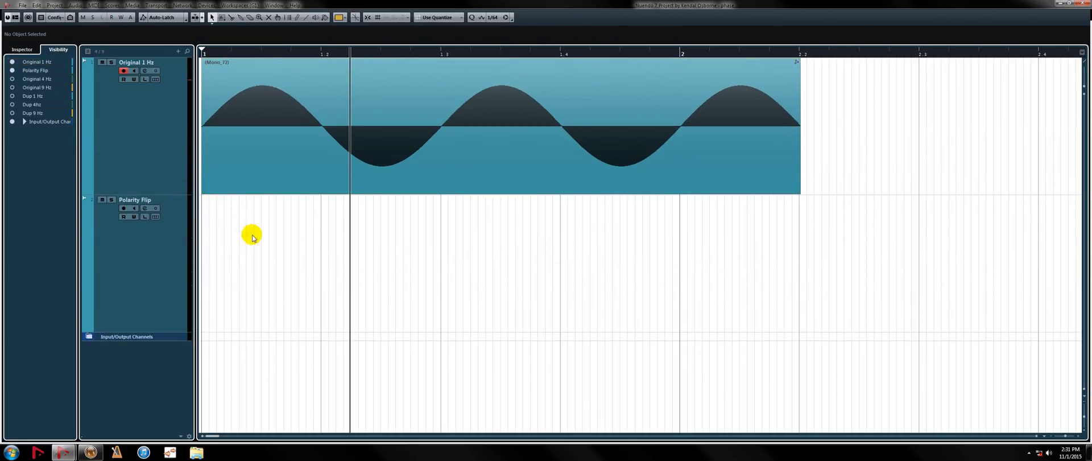
{"action": "key", "text": "Home"}
{"action": "key", "text": "h"}
{"action": "key", "text": "h"}
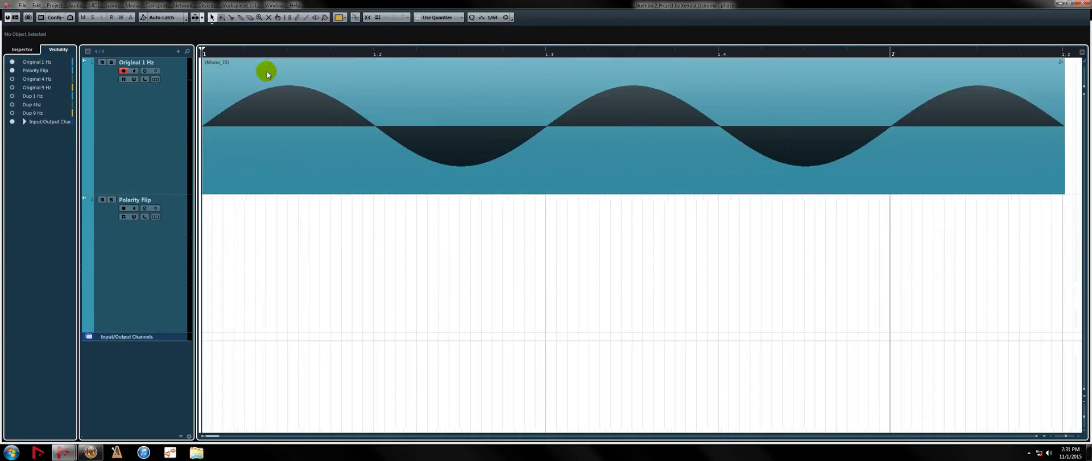
{"action": "key", "text": "g"}
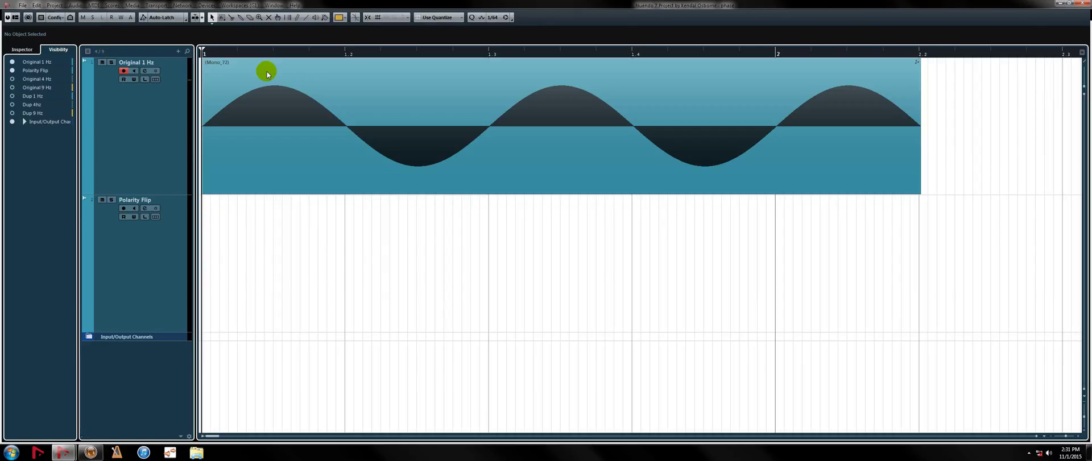
{"action": "left_click", "coordinate": [259, 131]}
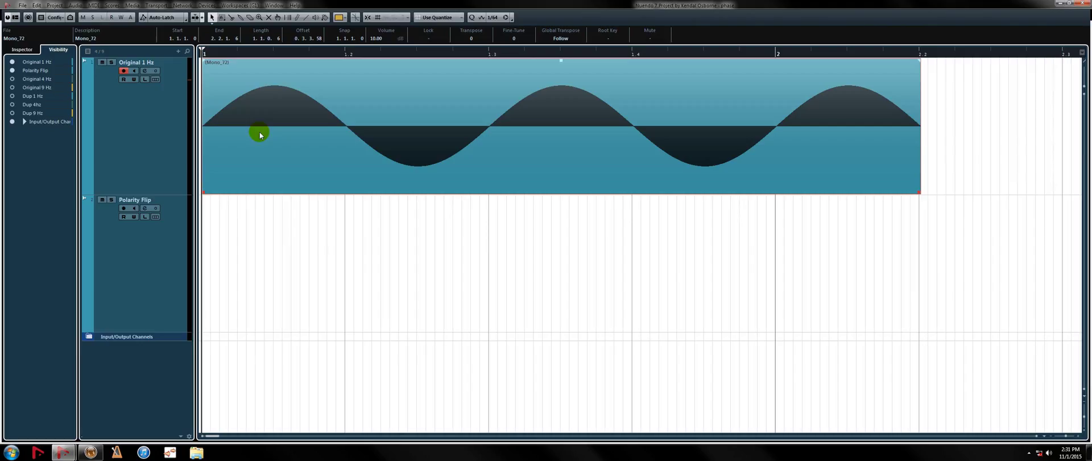
Copy Mono_72 onto the Polarity Flip track, play both, and phase-reverse the copy
{"action": "left_click_drag", "start_coordinate": [256, 168], "coordinate": [242, 251]}
{"action": "key", "text": "space"}
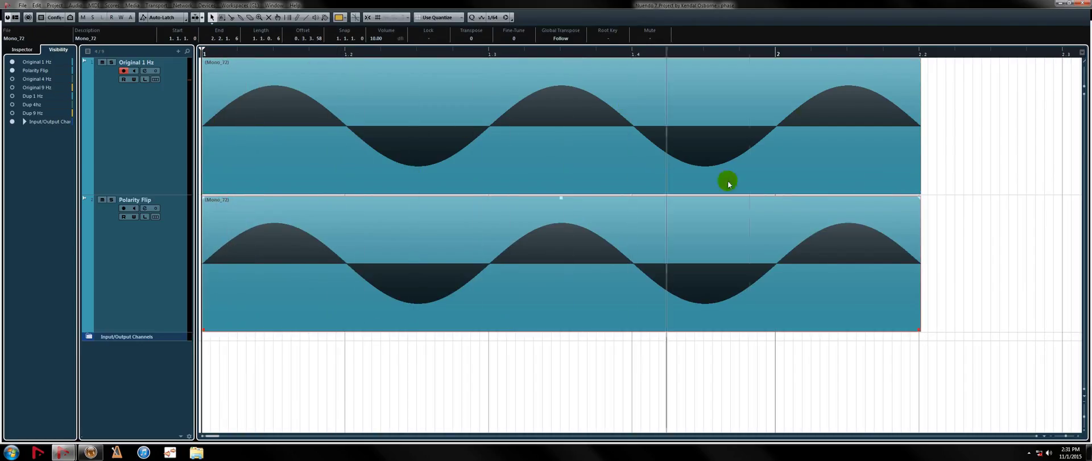
{"action": "key", "text": "space"}
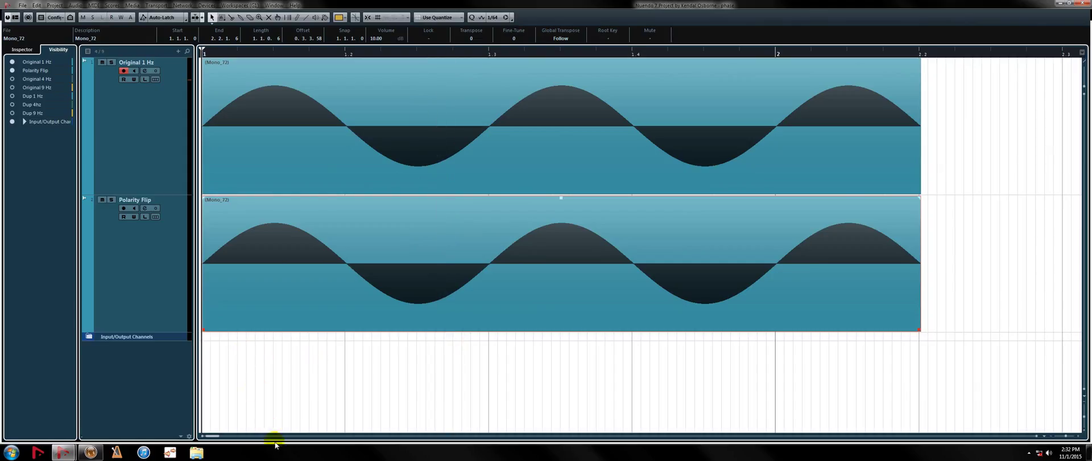
{"action": "right_click", "coordinate": [257, 278]}
{"action": "mouse_move", "coordinate": [303, 386]}
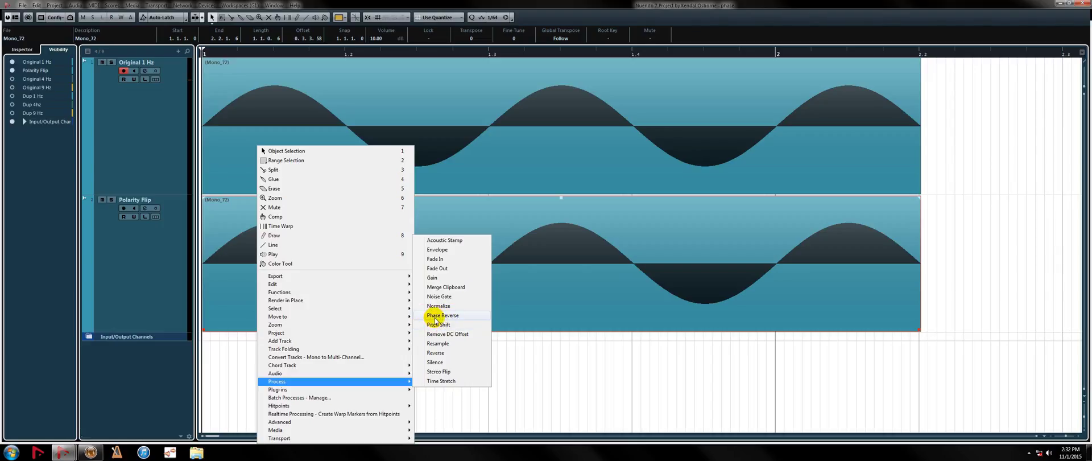
{"action": "left_click", "coordinate": [436, 316]}
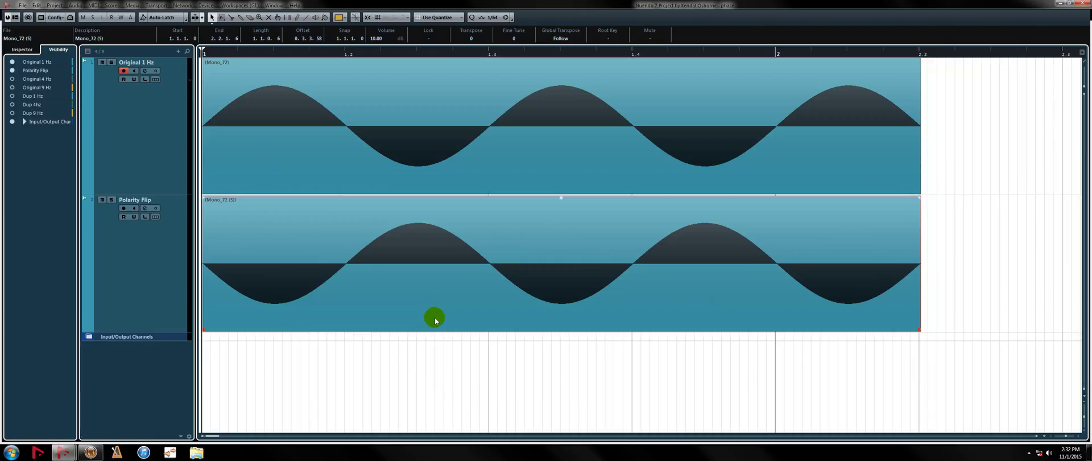
{"action": "left_click", "coordinate": [412, 374]}
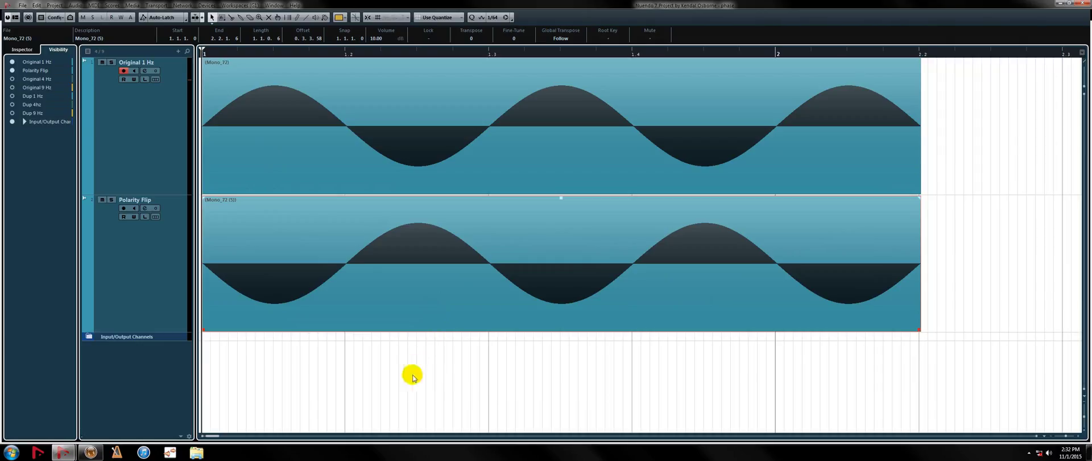
Compare the original and flipped sine peaks, then select the flipped copy
{"action": "left_click", "coordinate": [271, 52]}
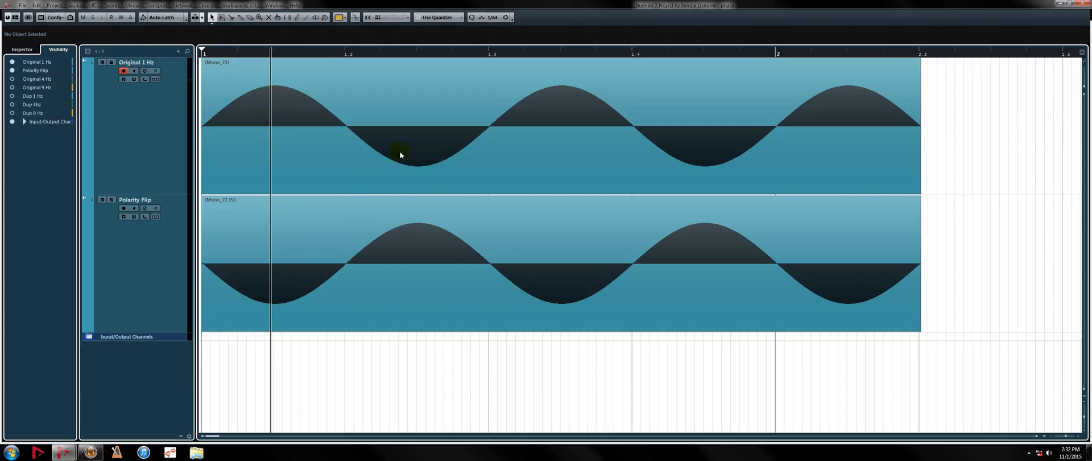
{"action": "left_click", "coordinate": [418, 166]}
{"action": "left_click", "coordinate": [419, 234]}
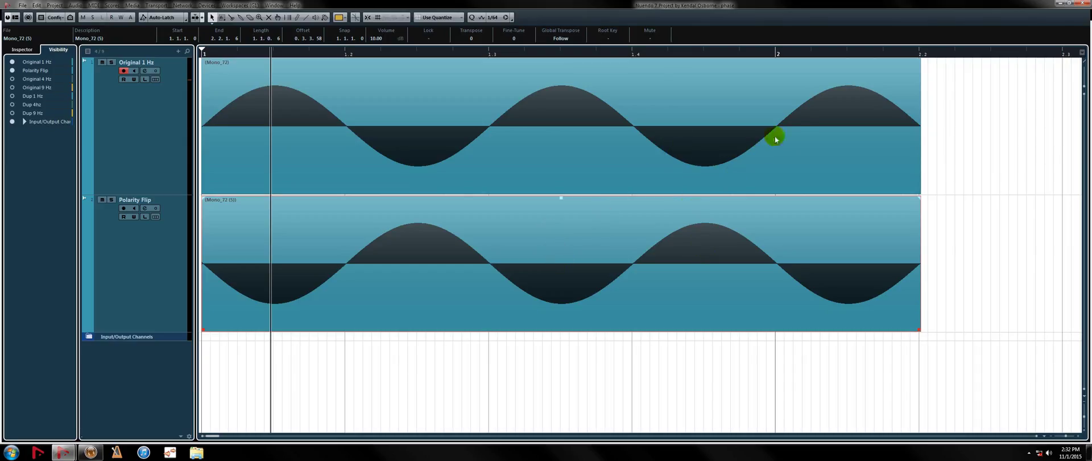
{"action": "left_click", "coordinate": [325, 342]}
{"action": "key", "text": "g"}
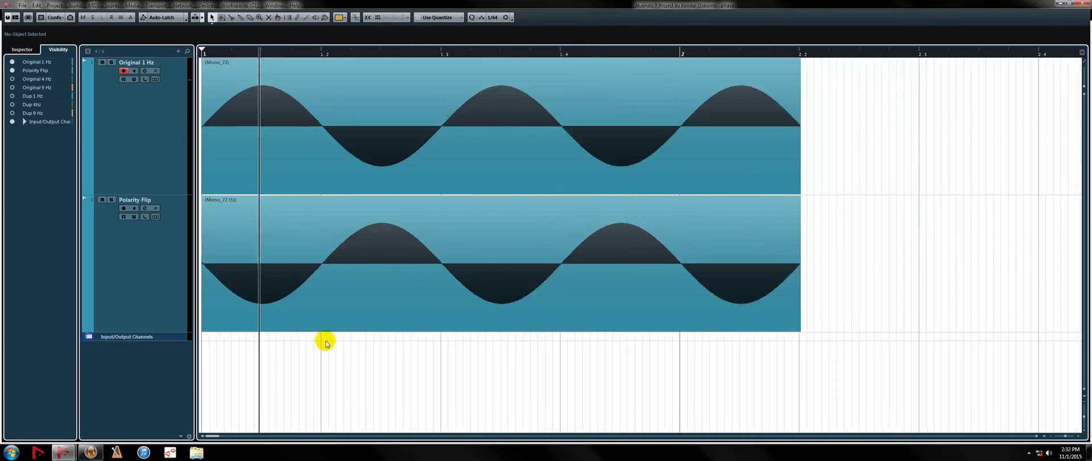
{"action": "key", "text": "g"}
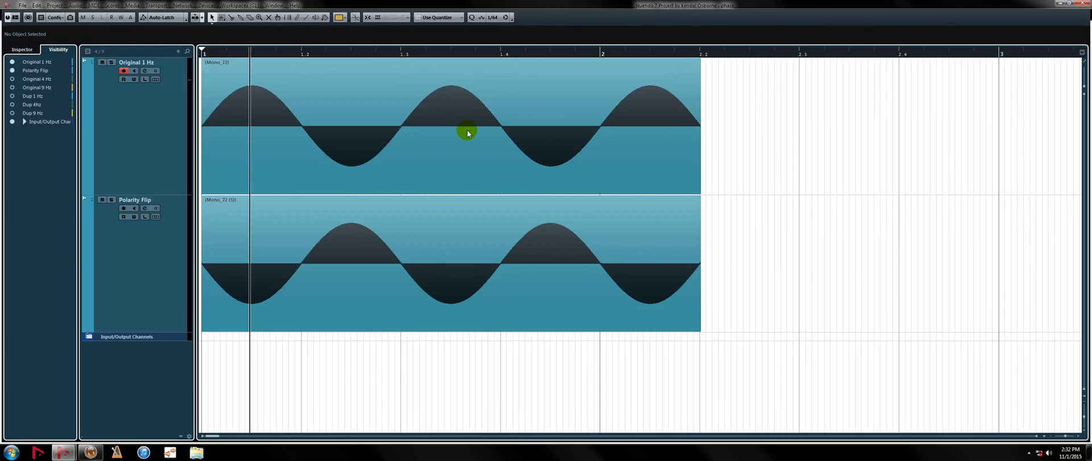
{"action": "key", "text": "h"}
{"action": "key", "text": "h"}
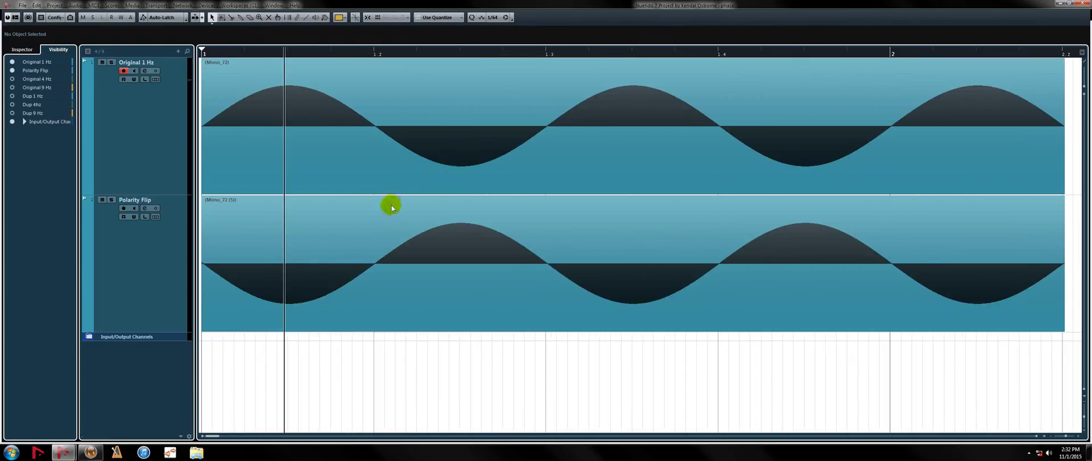
{"action": "left_click", "coordinate": [344, 296]}
Delete the flipped copy and place a fresh Mono_72 copy on Polarity Flip
{"action": "key", "text": "Delete"}
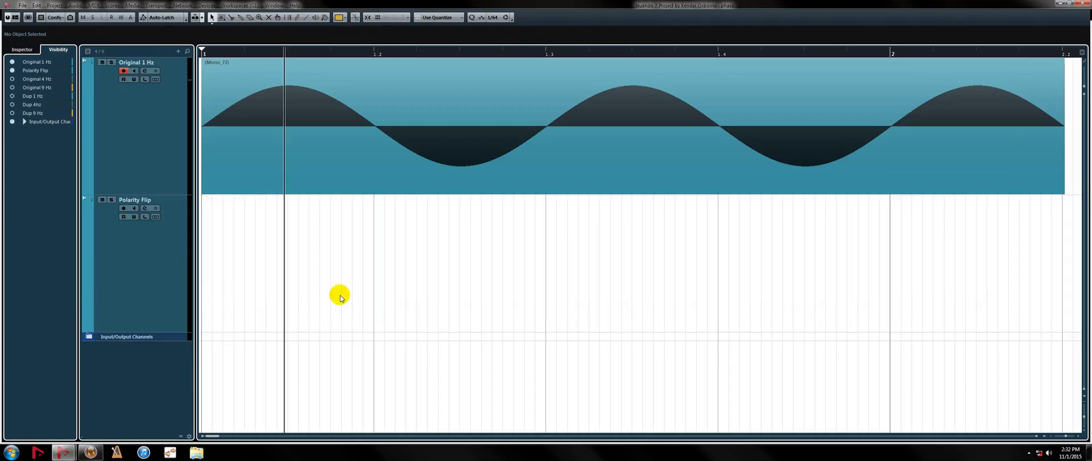
{"action": "left_click_drag", "start_coordinate": [276, 122], "coordinate": [261, 245]}
{"action": "left_click", "coordinate": [235, 336]}
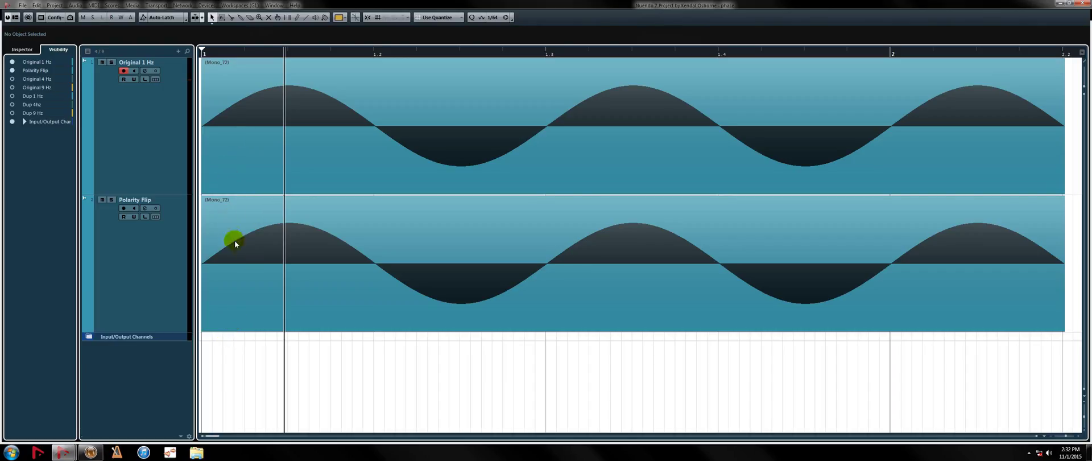
{"action": "left_click", "coordinate": [225, 165]}
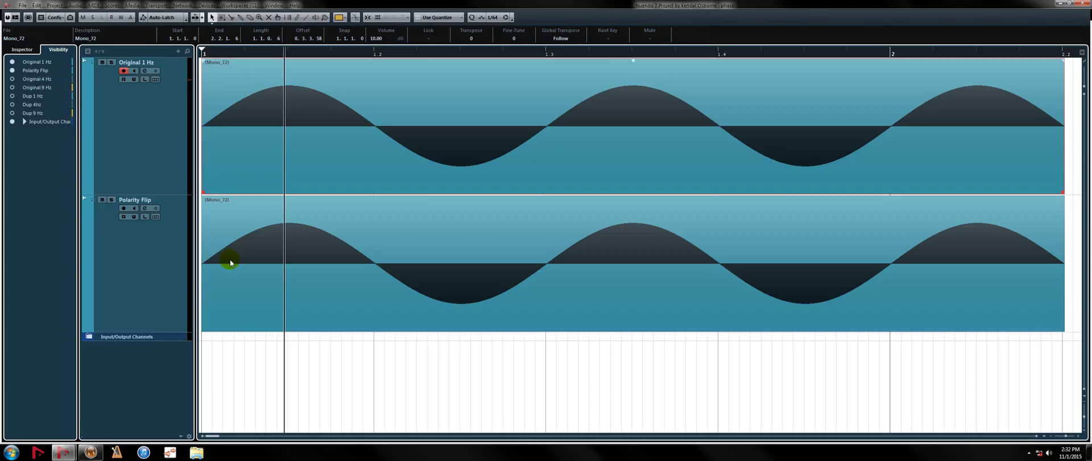
Shift the new copy later to start near bar 1.2, at the original's first trough
{"action": "left_click_drag", "start_coordinate": [222, 292], "coordinate": [303, 287]}
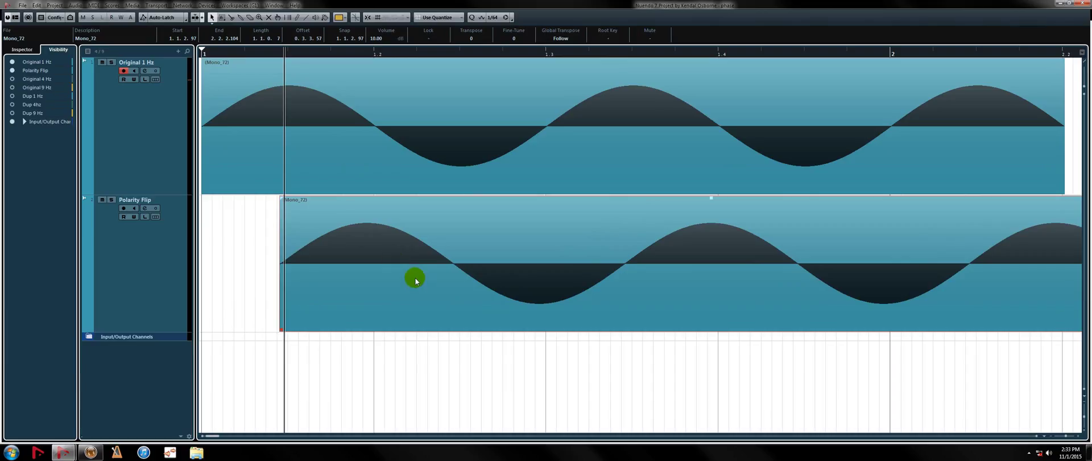
{"action": "left_click_drag", "start_coordinate": [377, 296], "coordinate": [471, 279]}
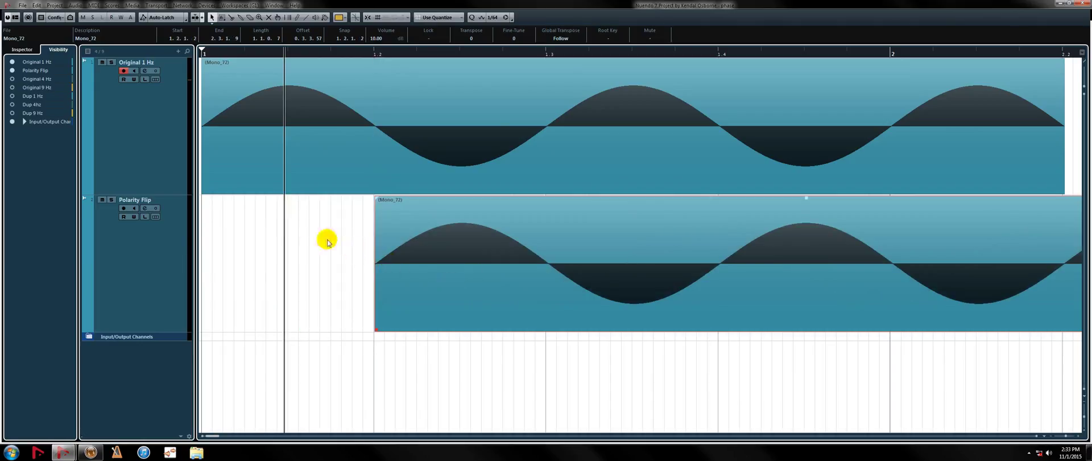
{"action": "left_click", "coordinate": [460, 54]}
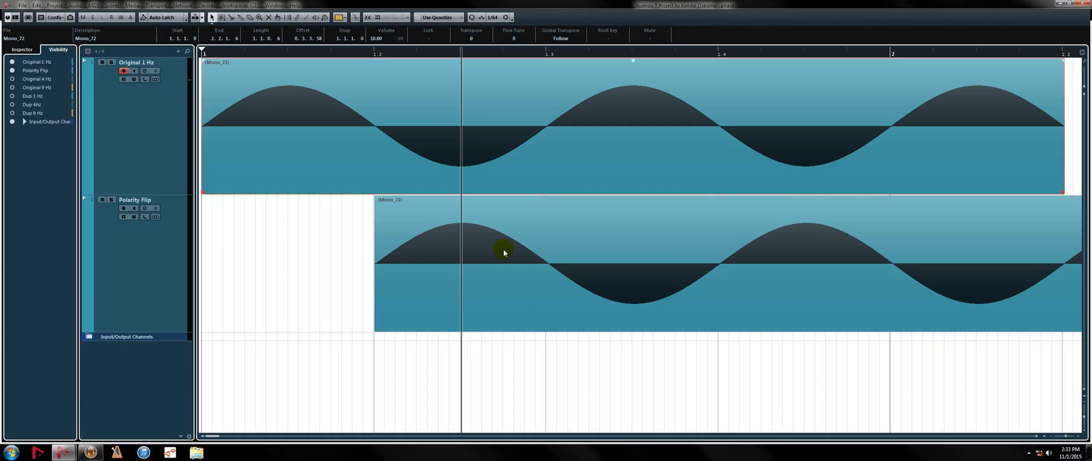
Return the copy to bar 1, undo a trial Phase Reverse, and shift it to start near 1.1.3.6
{"action": "left_click_drag", "start_coordinate": [550, 272], "coordinate": [380, 280]}
{"action": "right_click", "coordinate": [295, 259]}
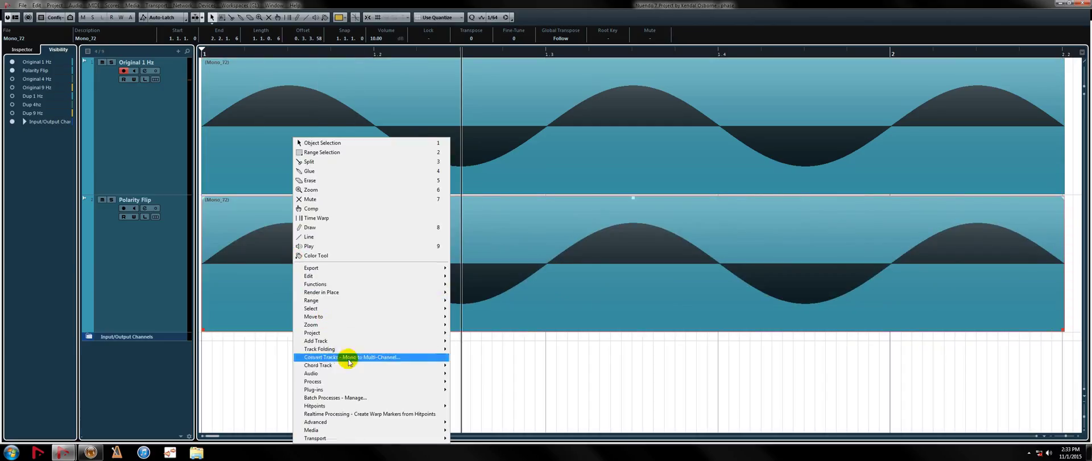
{"action": "mouse_move", "coordinate": [367, 381]}
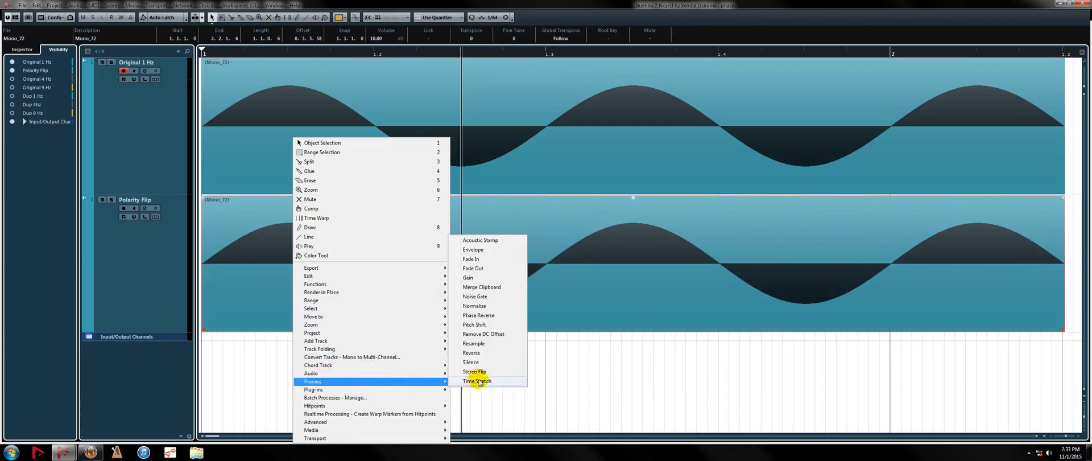
{"action": "left_click", "coordinate": [478, 315]}
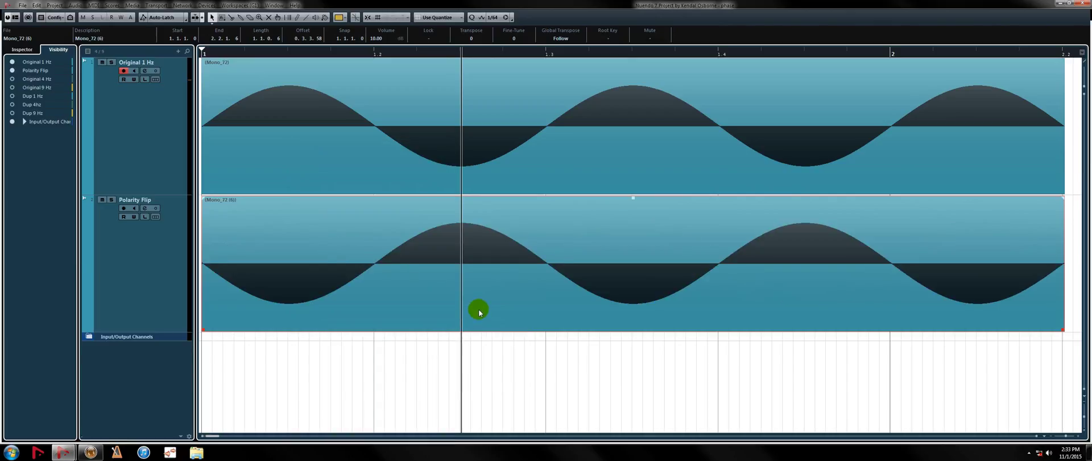
{"action": "key", "text": "ctrl+z"}
{"action": "left_click", "coordinate": [379, 383]}
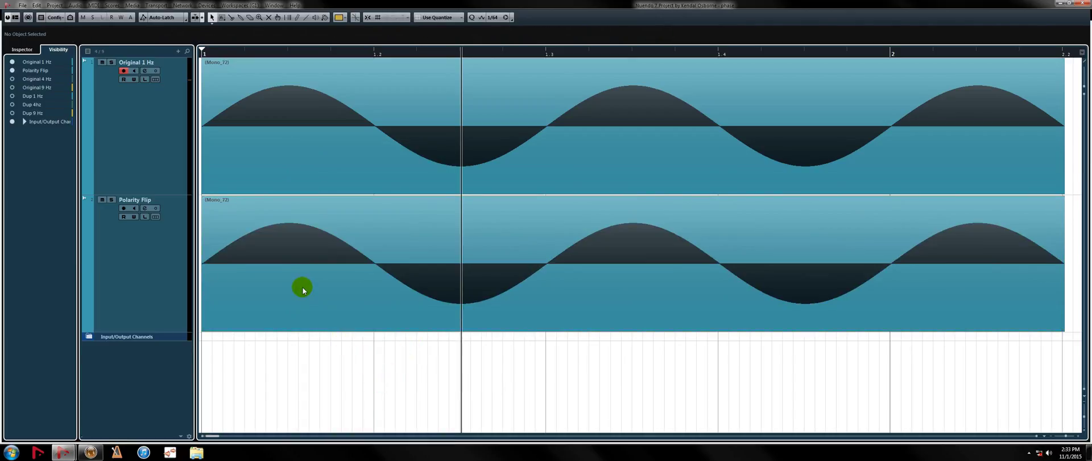
{"action": "left_click_drag", "start_coordinate": [260, 247], "coordinate": [375, 277]}
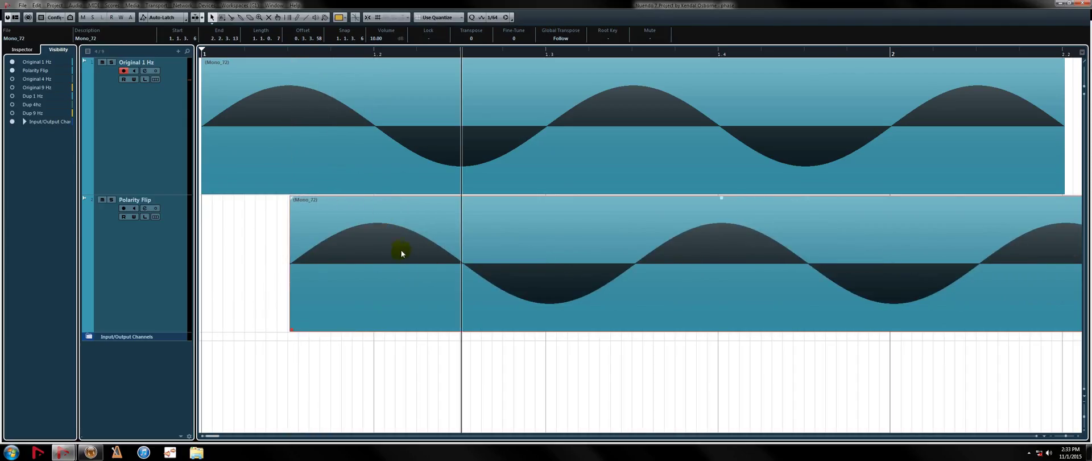
Phase-reverse the shifted Polarity Flip copy and move it later to near bar 1.2
{"action": "right_click", "coordinate": [393, 277]}
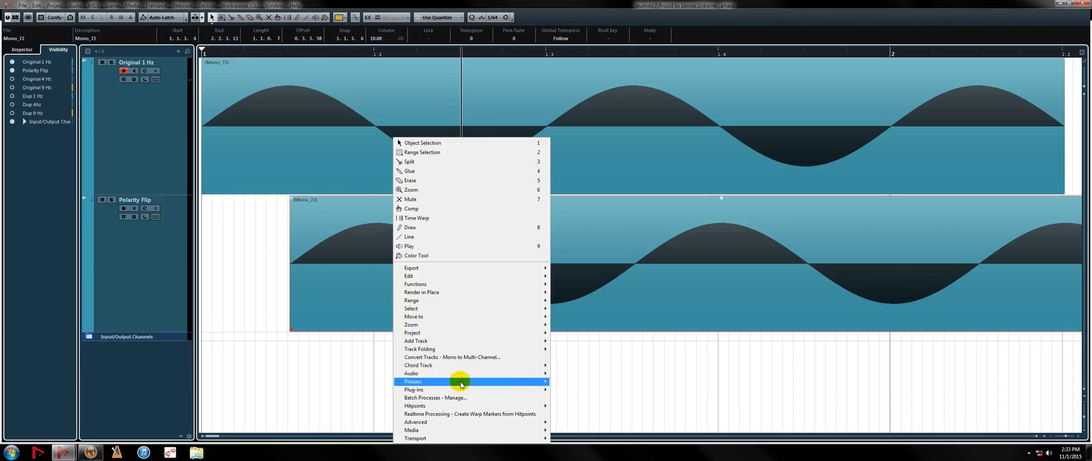
{"action": "mouse_move", "coordinate": [495, 380]}
{"action": "left_click", "coordinate": [579, 315]}
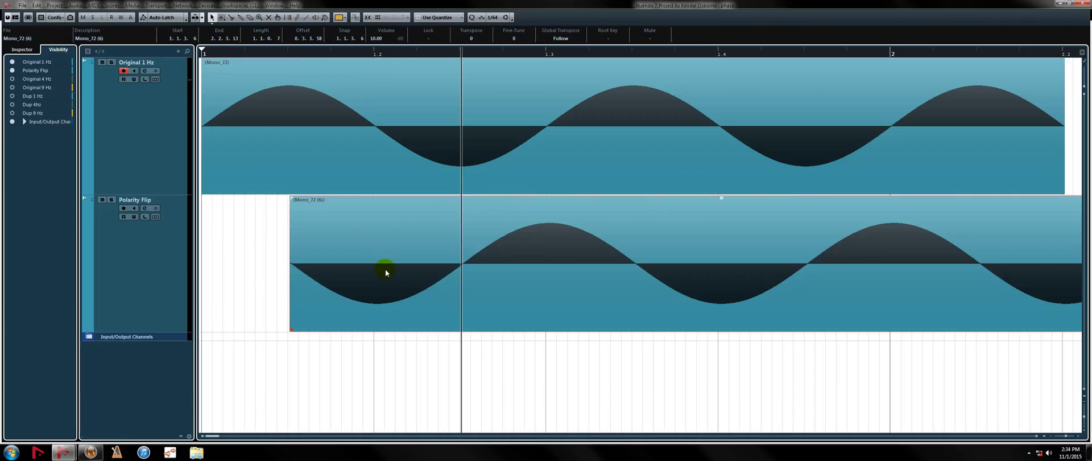
{"action": "left_click_drag", "start_coordinate": [385, 272], "coordinate": [472, 278]}
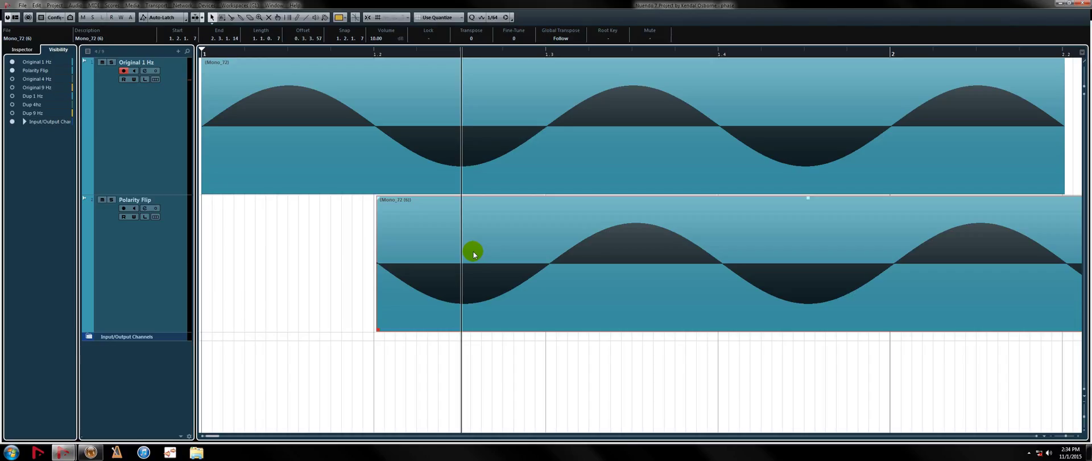
{"action": "left_click", "coordinate": [345, 253]}
{"action": "key", "text": "g"}
{"action": "key", "text": "g"}
{"action": "left_click", "coordinate": [381, 249]}
{"action": "key", "text": "Delete"}
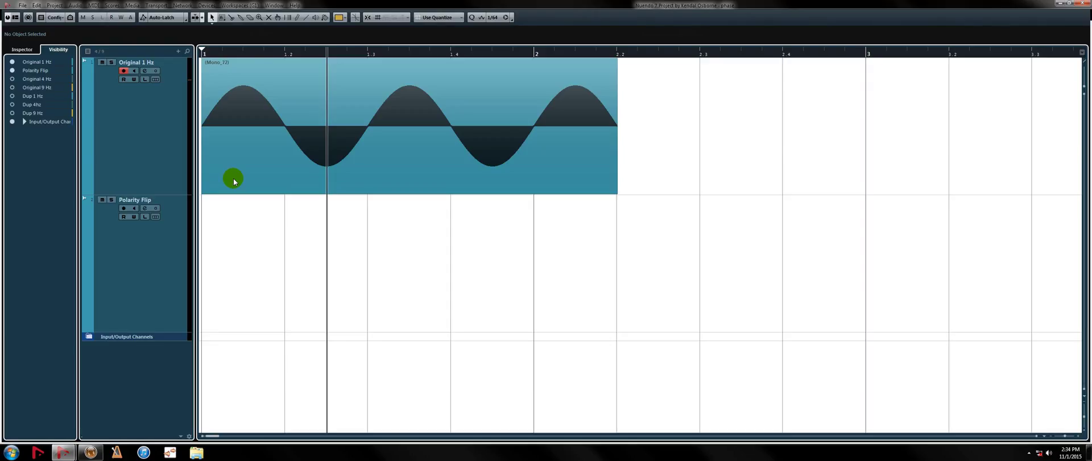
{"action": "left_click", "coordinate": [245, 55]}
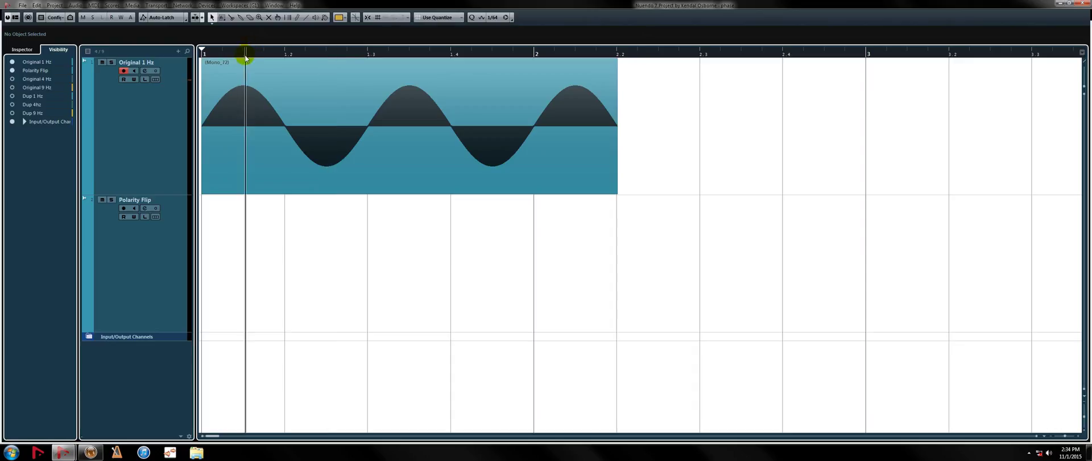
{"action": "left_click", "coordinate": [325, 54]}
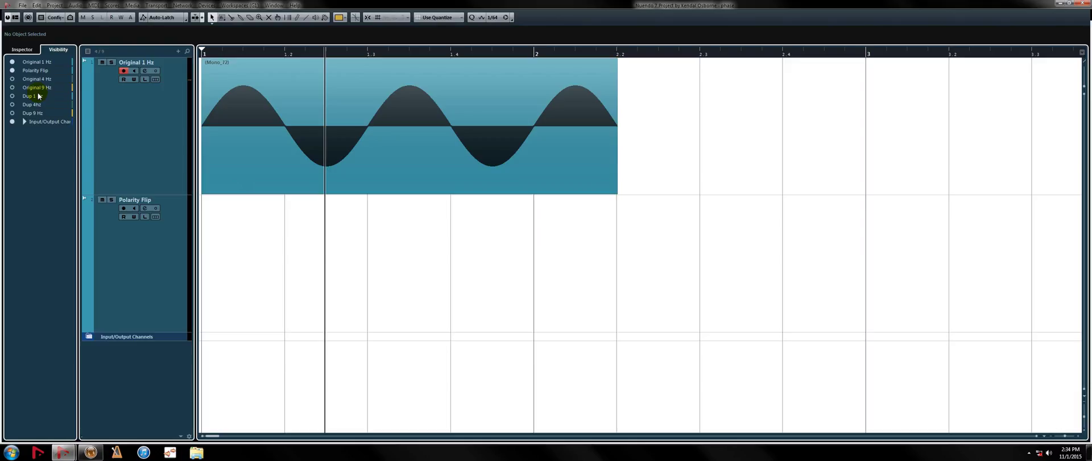
Delete the Polarity Flip track and show the Original 4 Hz, 9 Hz and three Dup tracks, fitted to the window
{"action": "left_click", "coordinate": [132, 256]}
{"action": "key", "text": "Delete"}
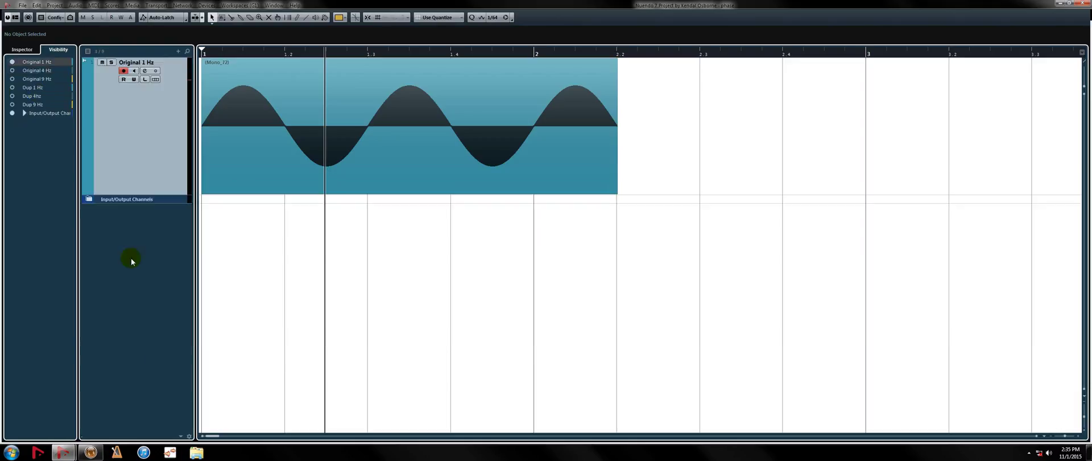
{"action": "left_click", "coordinate": [12, 70]}
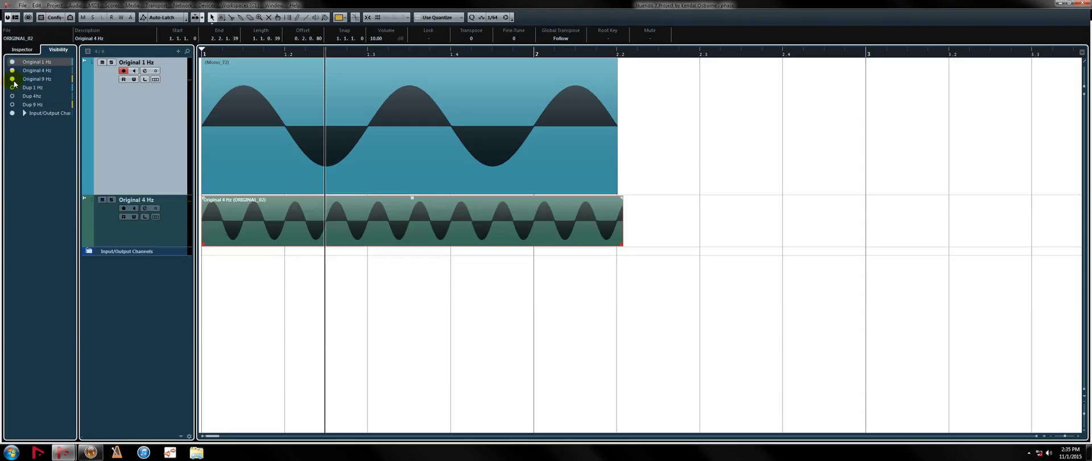
{"action": "left_click", "coordinate": [12, 79]}
{"action": "left_click", "coordinate": [12, 87]}
{"action": "left_click", "coordinate": [12, 96]}
{"action": "left_click", "coordinate": [11, 104]}
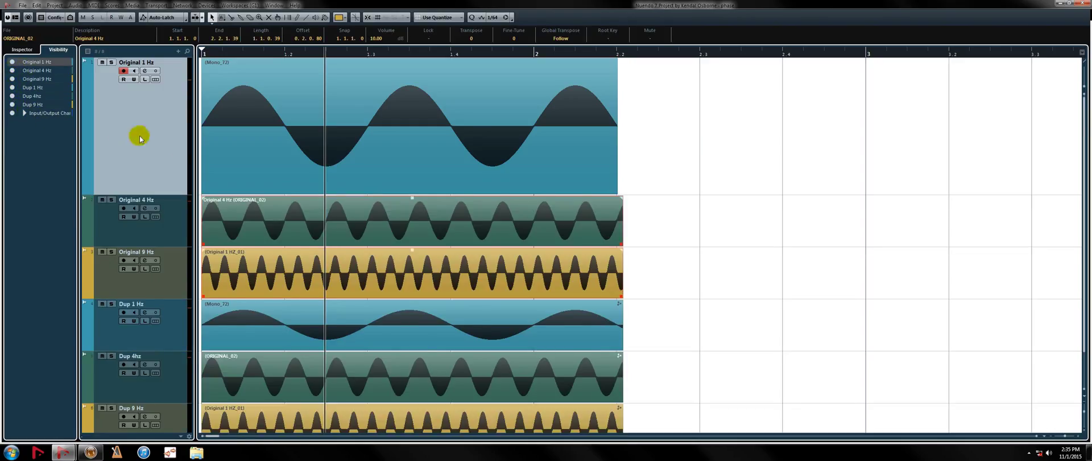
{"action": "key", "text": "ctrl+alt+e"}
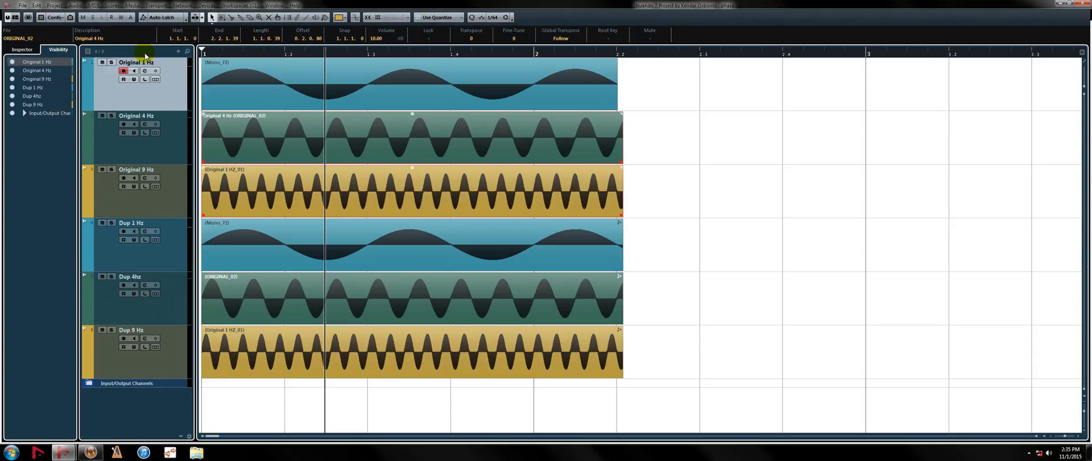
Select the Original and Dup tracks in turn, then the linked duplicate events
{"action": "left_click", "coordinate": [111, 134]}
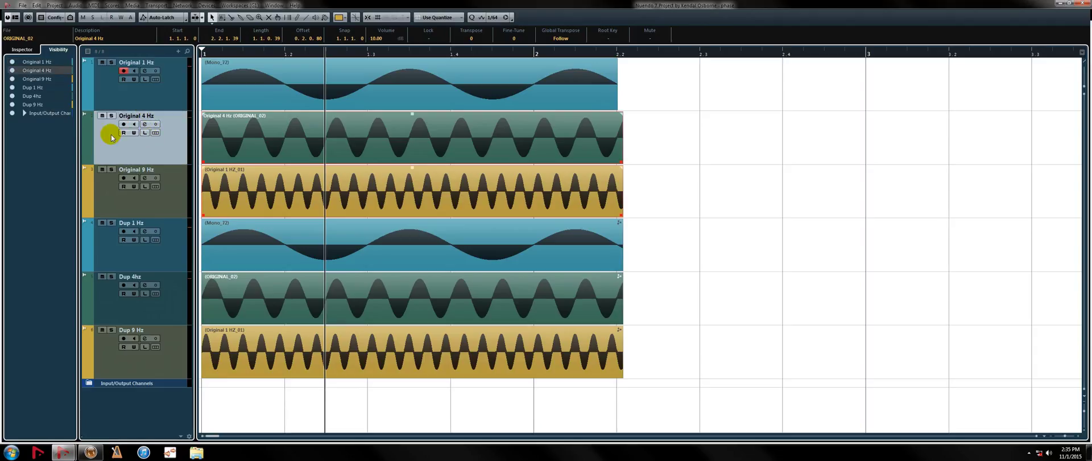
{"action": "left_click", "coordinate": [107, 193]}
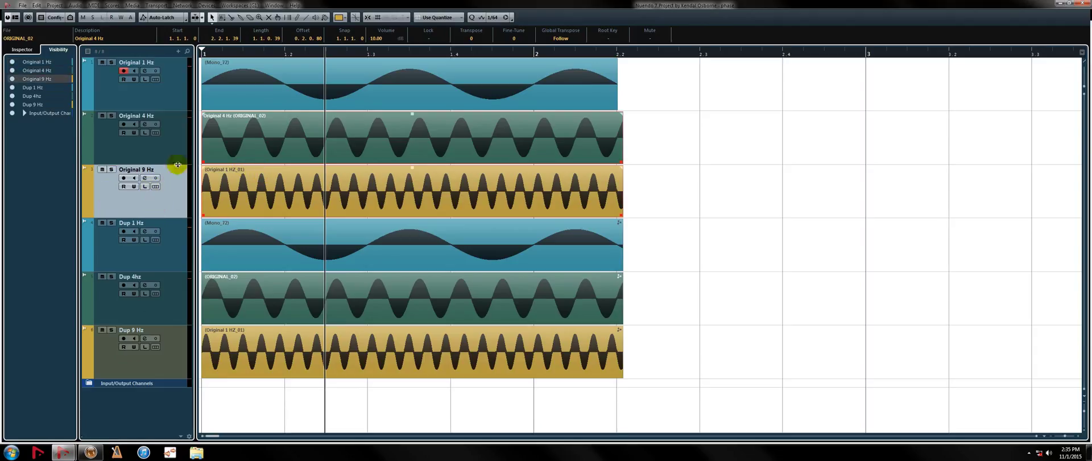
{"action": "key", "text": "h"}
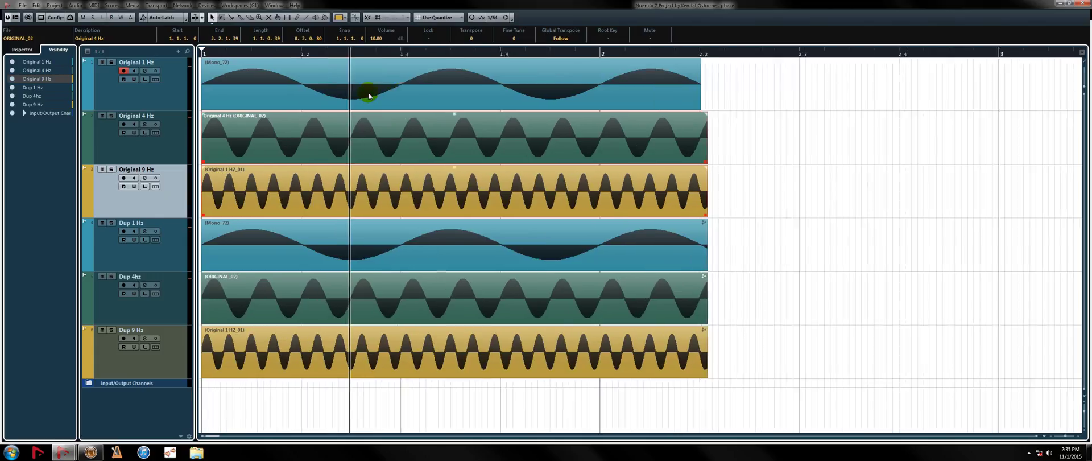
{"action": "key", "text": "h"}
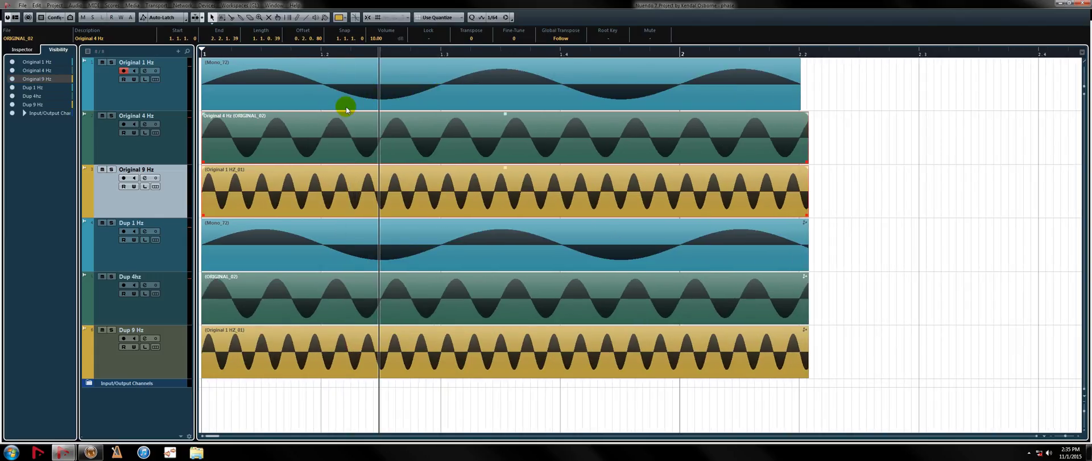
{"action": "left_click", "coordinate": [104, 259]}
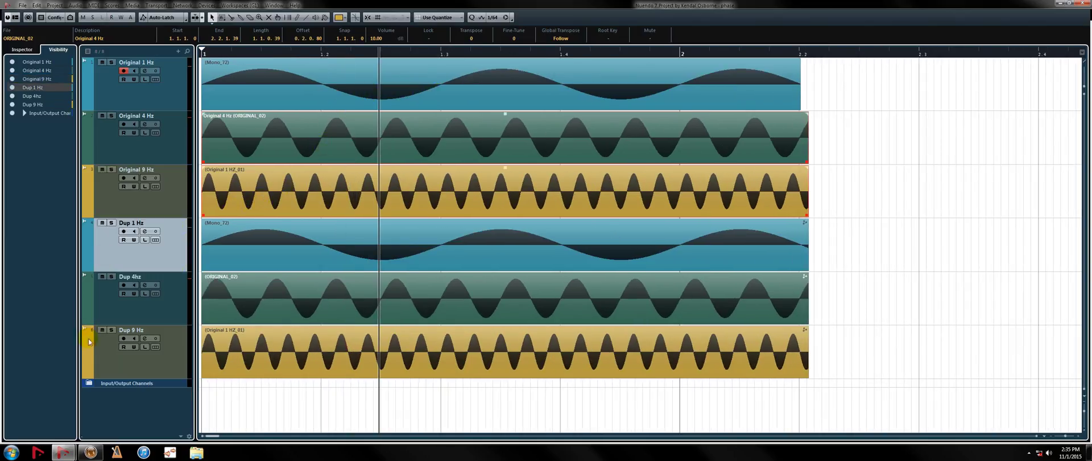
{"action": "left_click", "coordinate": [101, 332]}
{"action": "left_click", "coordinate": [98, 285]}
{"action": "left_click", "coordinate": [101, 268]}
{"action": "left_click", "coordinate": [218, 259]}
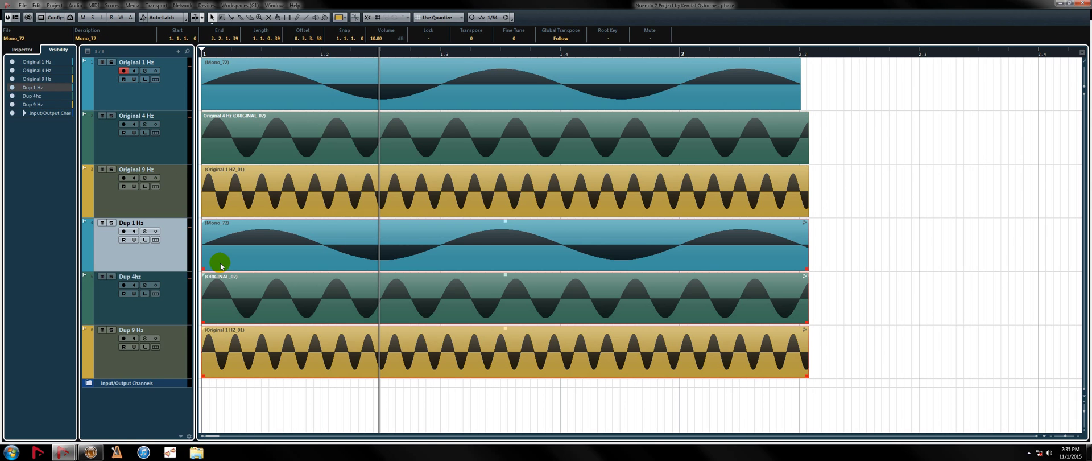
Place the playback position in the first bar and marquee-select the three Dup events
{"action": "key", "text": "g"}
{"action": "key", "text": "g"}
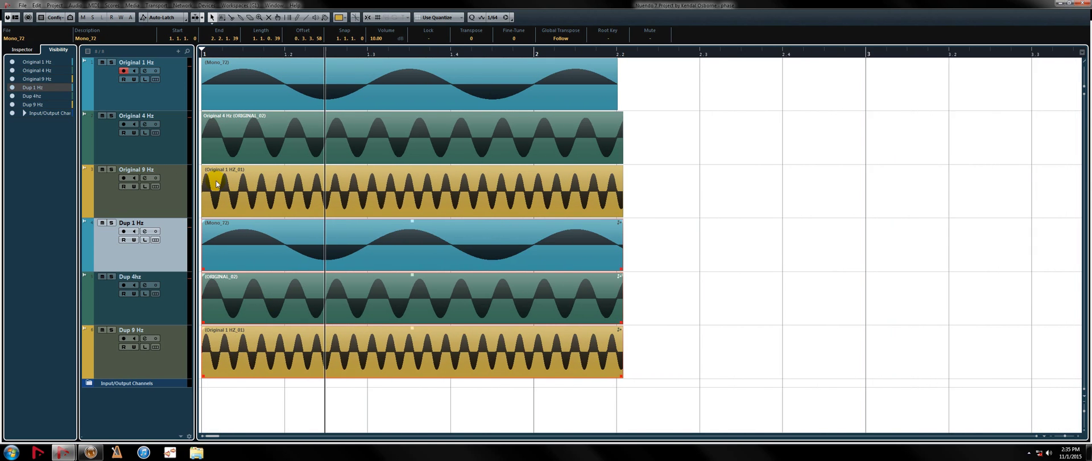
{"action": "key", "text": "h"}
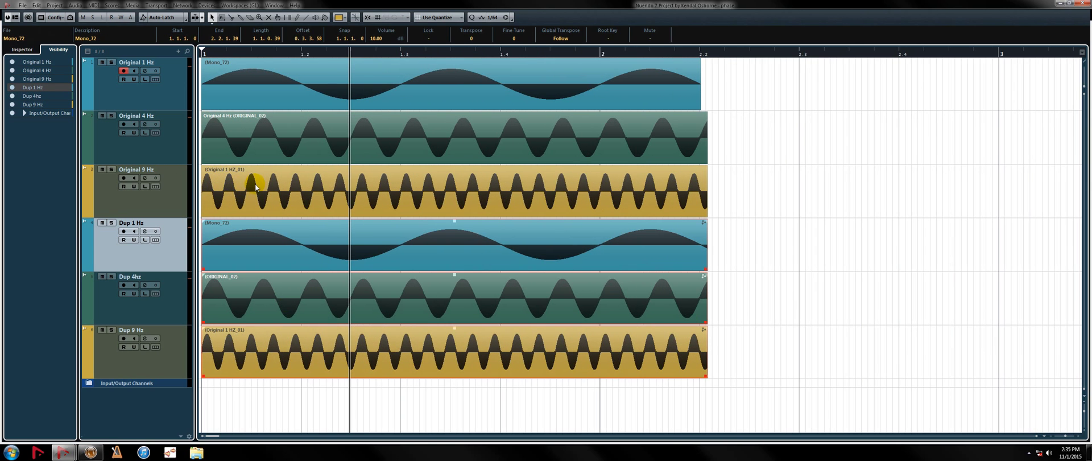
{"action": "left_click", "coordinate": [252, 51]}
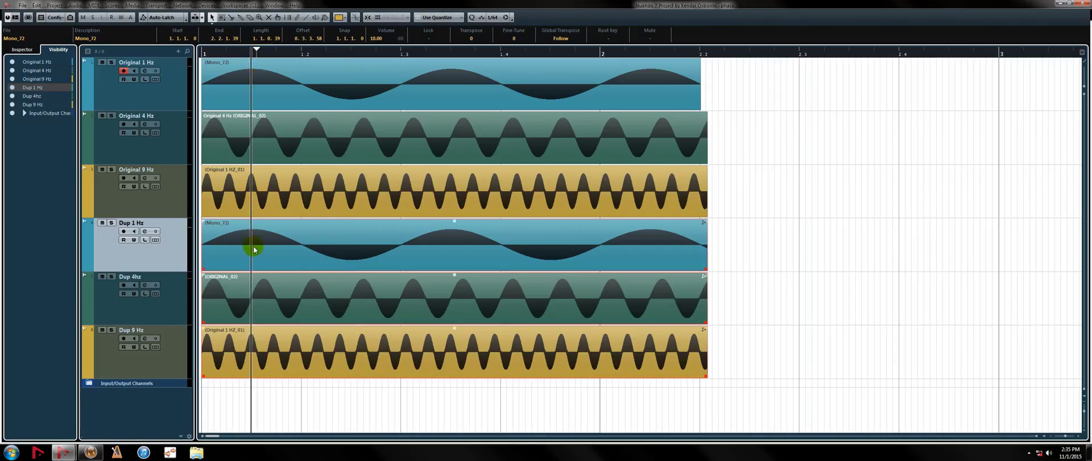
{"action": "left_click", "coordinate": [265, 52]}
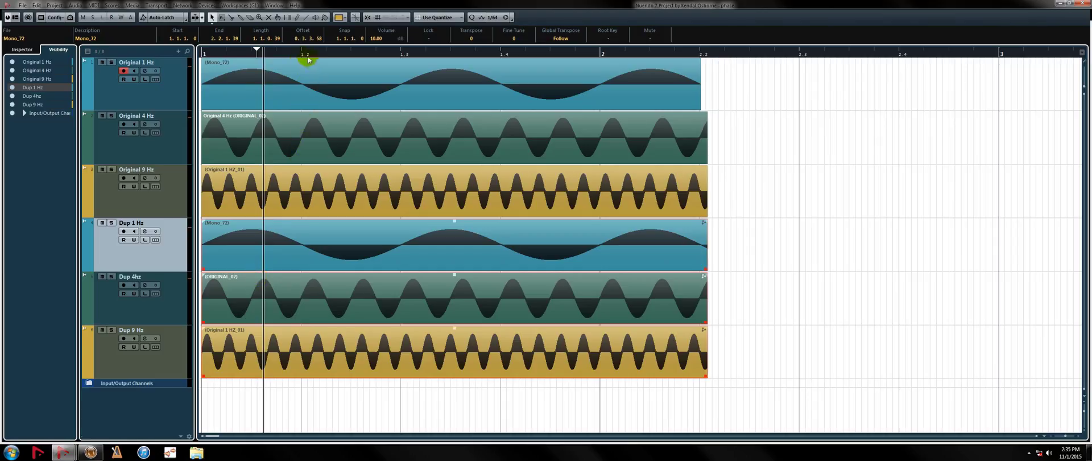
{"action": "left_click_drag", "start_coordinate": [306, 53], "coordinate": [317, 54]}
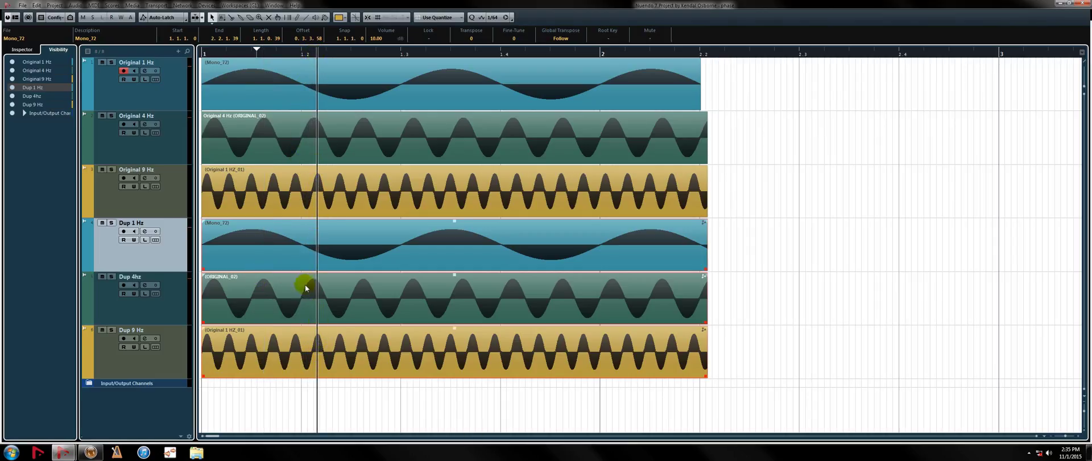
{"action": "left_click_drag", "start_coordinate": [763, 383], "coordinate": [470, 259]}
Apply Process > Phase Reverse to the three Dup events and inspect the start of the waveforms
{"action": "right_click", "coordinate": [469, 259]}
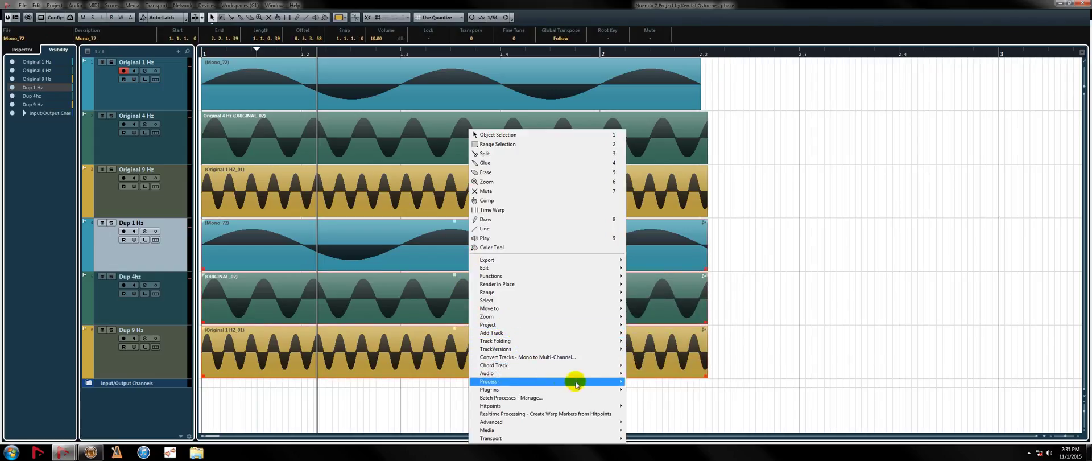
{"action": "mouse_move", "coordinate": [569, 380]}
{"action": "left_click", "coordinate": [662, 315]}
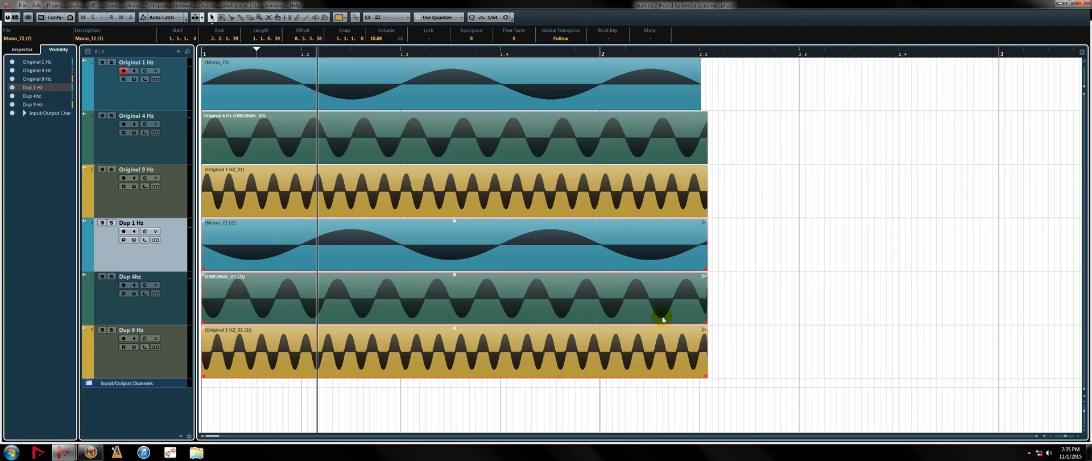
{"action": "left_click", "coordinate": [211, 59]}
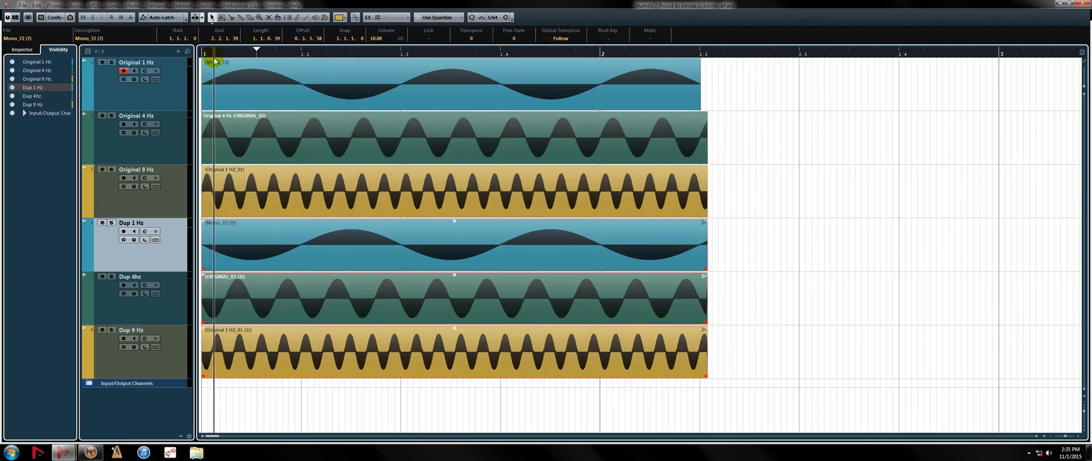
{"action": "key", "text": "h"}
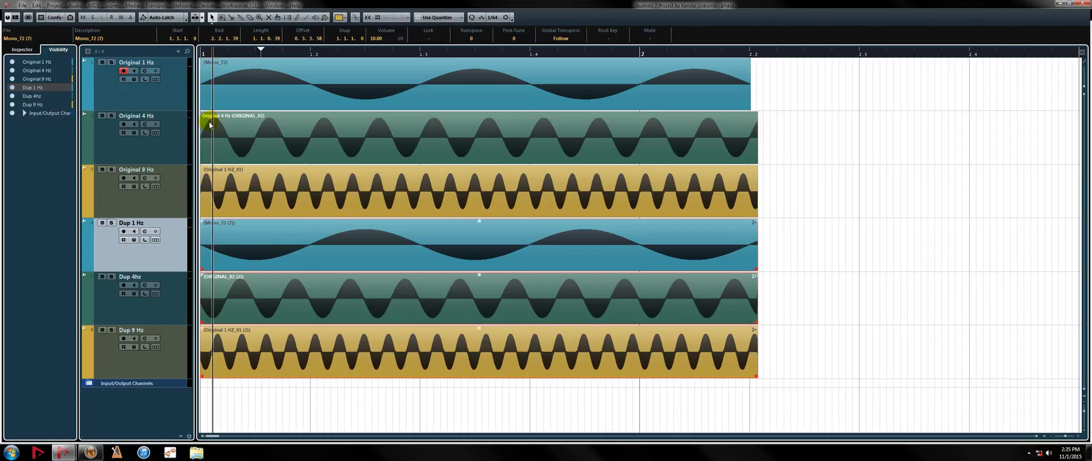
{"action": "left_click", "coordinate": [259, 54]}
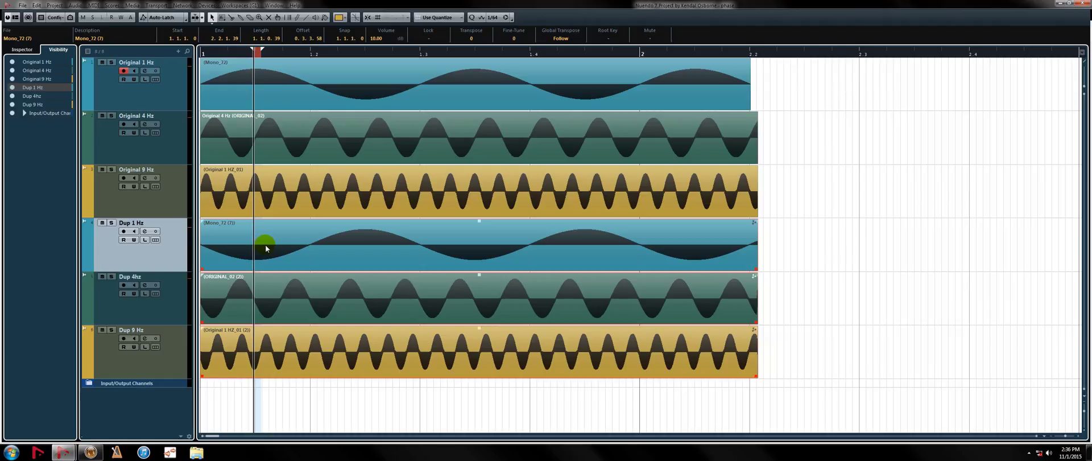
Undo the Dup events' phase reversal and drag all three to start just past bar 1.2
{"action": "scroll", "coordinate": [224, 254], "scroll_direction": "down", "scroll_amount": 1}
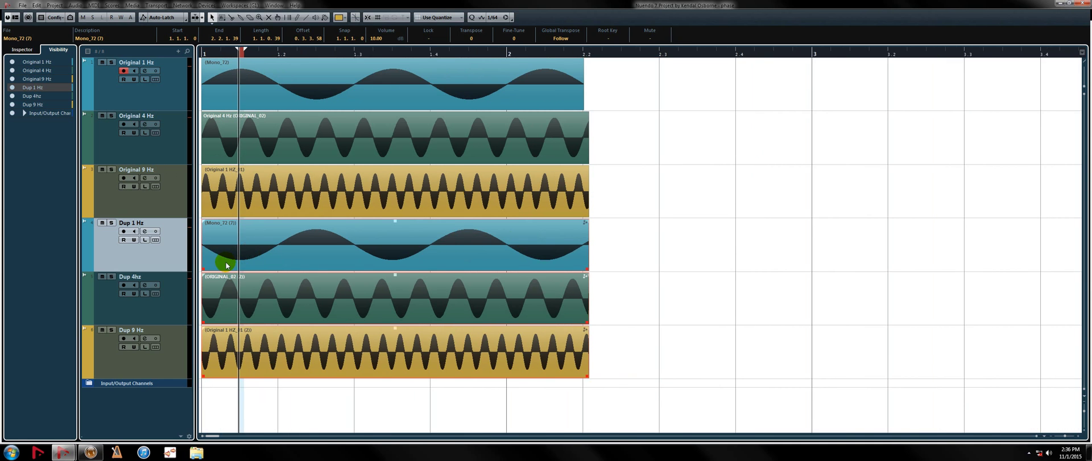
{"action": "scroll", "coordinate": [224, 254], "scroll_direction": "up", "scroll_amount": 2}
{"action": "key", "text": "ctrl+z"}
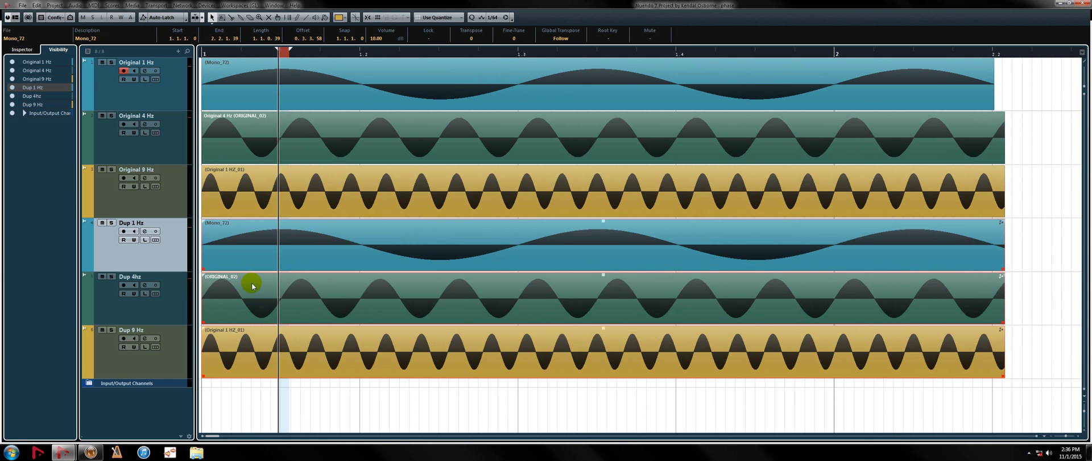
{"action": "scroll", "coordinate": [238, 256], "scroll_direction": "up", "scroll_amount": 1}
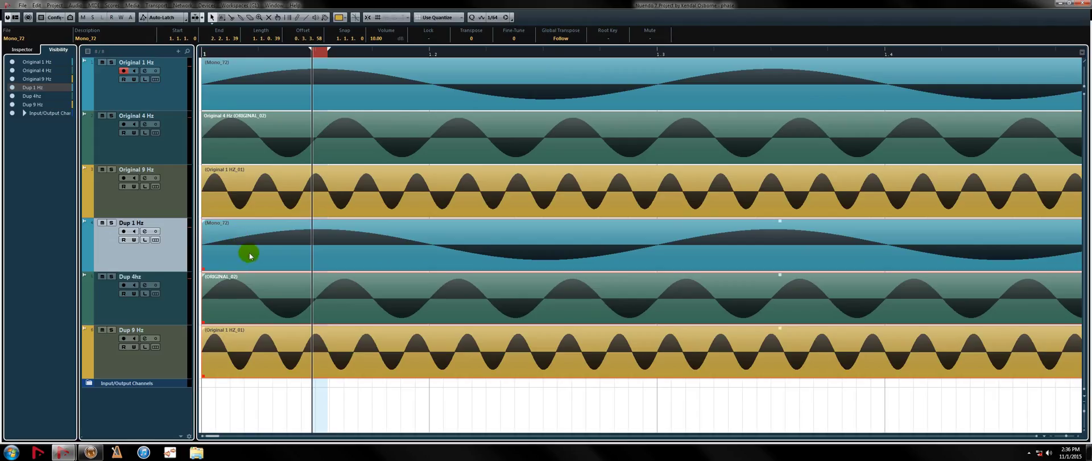
{"action": "left_click_drag", "start_coordinate": [250, 256], "coordinate": [569, 332]}
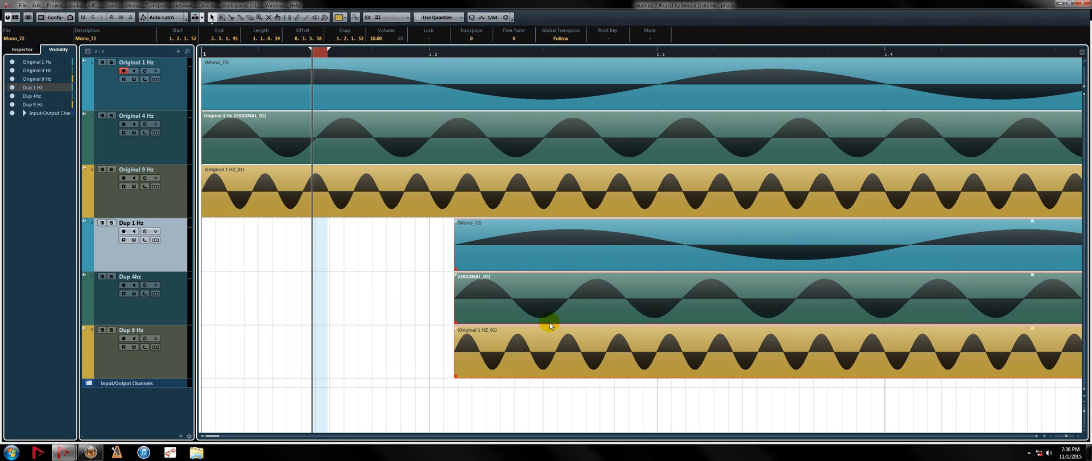
Deselect the Dup events and zoom in and out around the track starts
{"action": "left_click", "coordinate": [355, 280]}
{"action": "key", "text": "g"}
{"action": "key", "text": "g"}
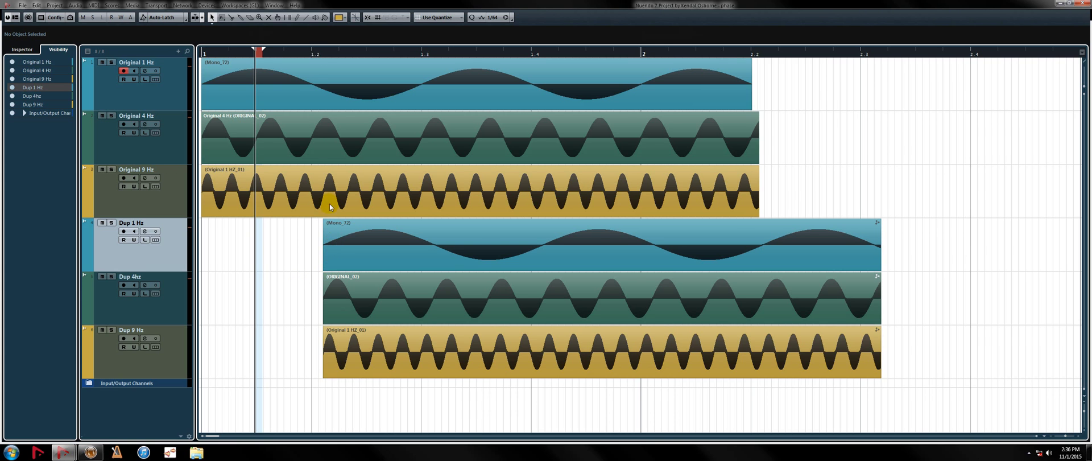
{"action": "left_click_drag", "start_coordinate": [313, 53], "coordinate": [358, 84]}
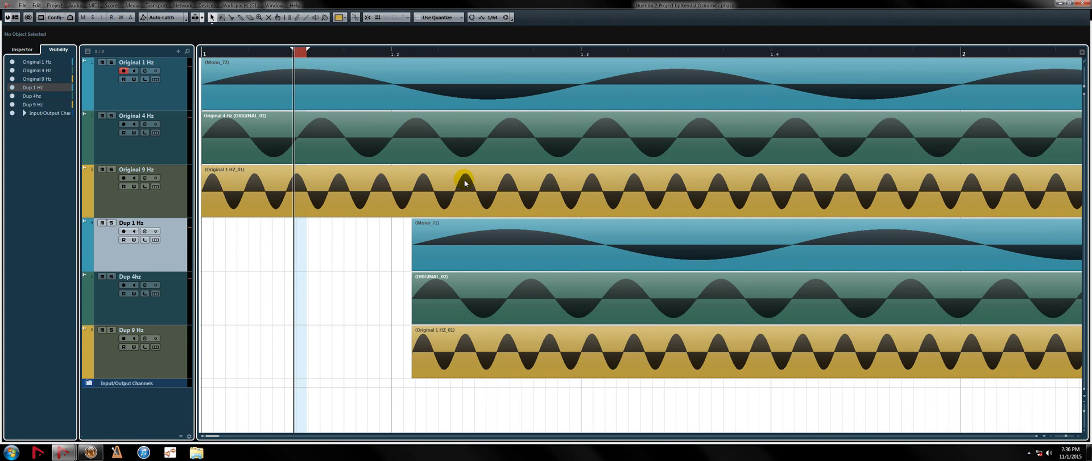
{"action": "key", "text": "g"}
{"action": "key", "text": "g"}
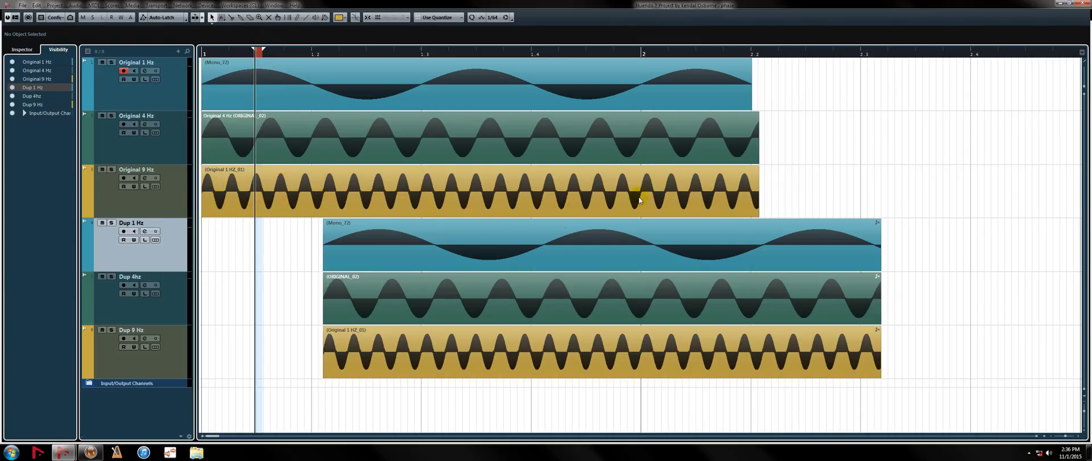
{"action": "key", "text": "h"}
{"action": "key", "text": "h"}
{"action": "key", "text": "h"}
{"action": "key", "text": "h"}
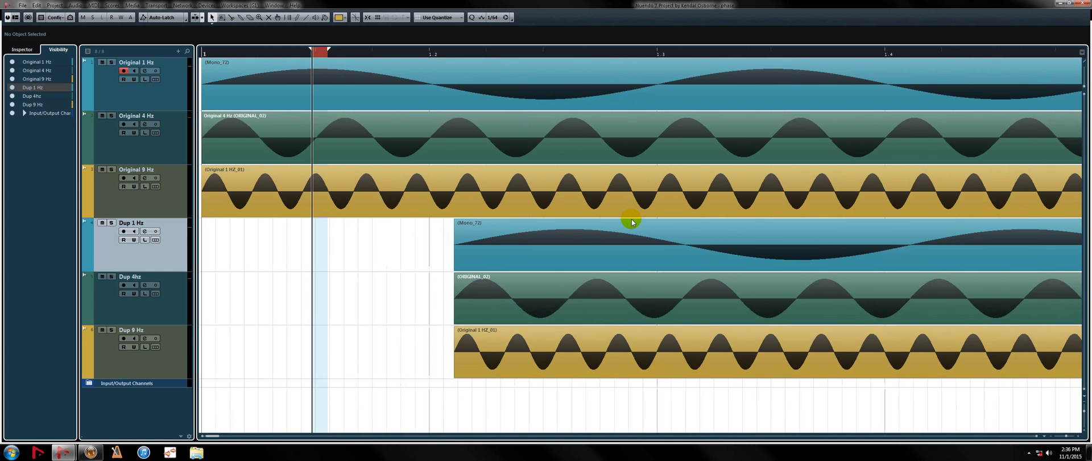
{"action": "key", "text": "g"}
{"action": "key", "text": "g"}
{"action": "key", "text": "g"}
{"action": "key", "text": "g"}
{"action": "key", "text": "g"}
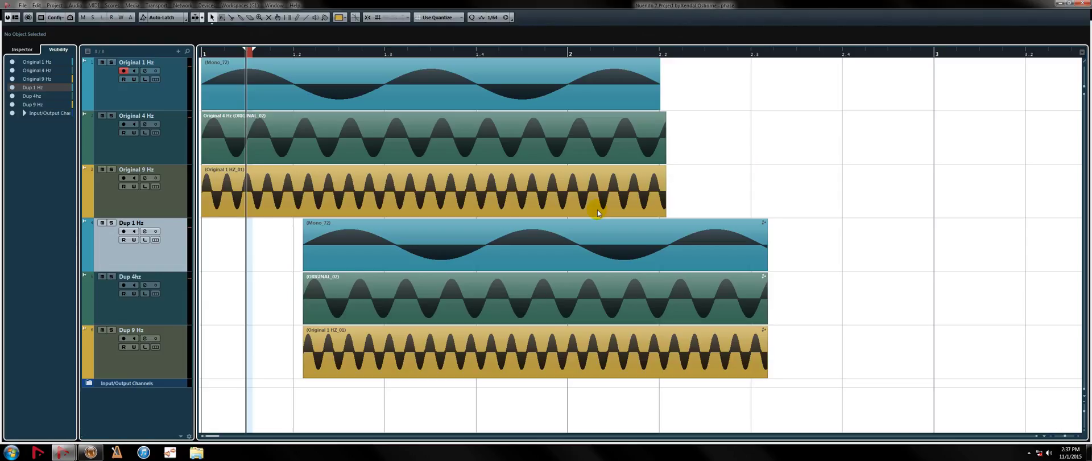
Select the three Dup clips and zoom in to inspect their 1.2.1.52 start offset
{"action": "left_click", "coordinate": [338, 259]}
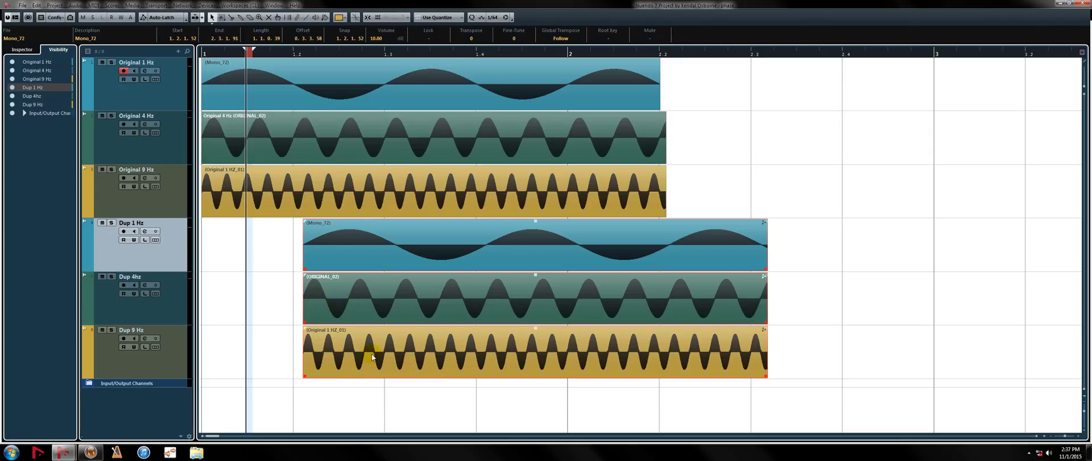
{"action": "key", "text": "h"}
{"action": "key", "text": "h"}
{"action": "key", "text": "h"}
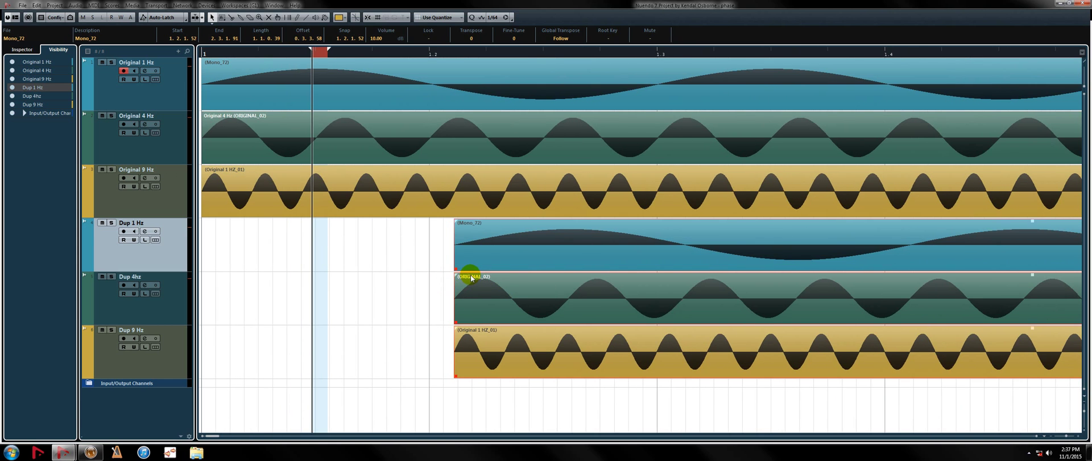
{"action": "scroll", "coordinate": [470, 276], "scroll_direction": "right", "scroll_amount": 3}
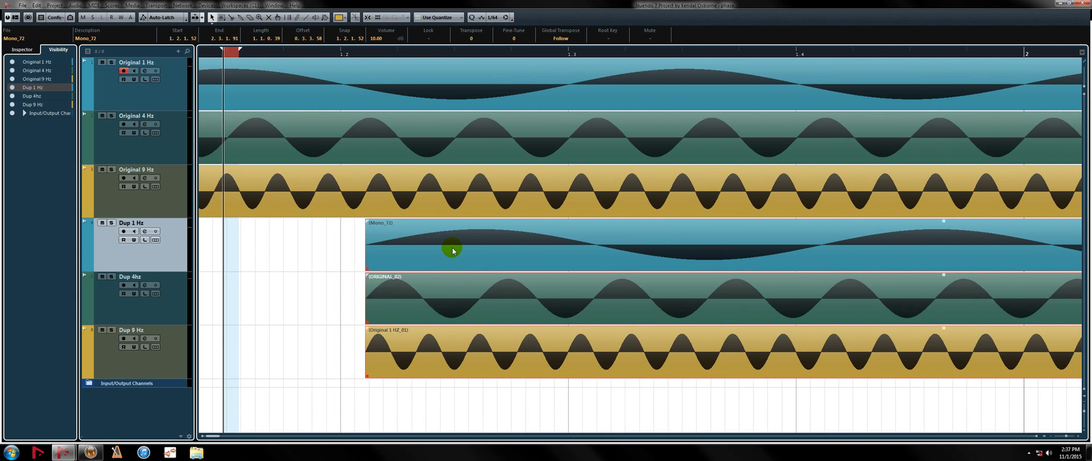
{"action": "key", "text": "g"}
{"action": "key", "text": "g"}
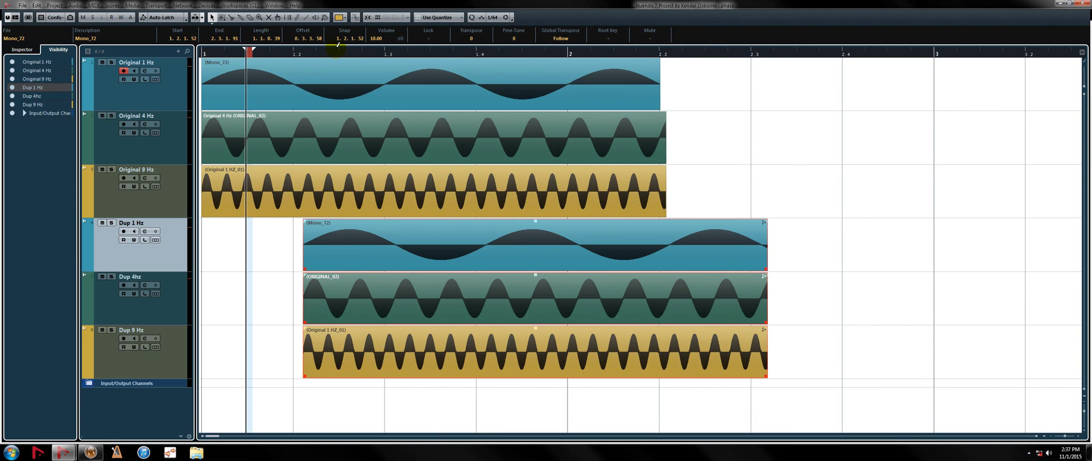
{"action": "left_click_drag", "start_coordinate": [332, 54], "coordinate": [335, 105]}
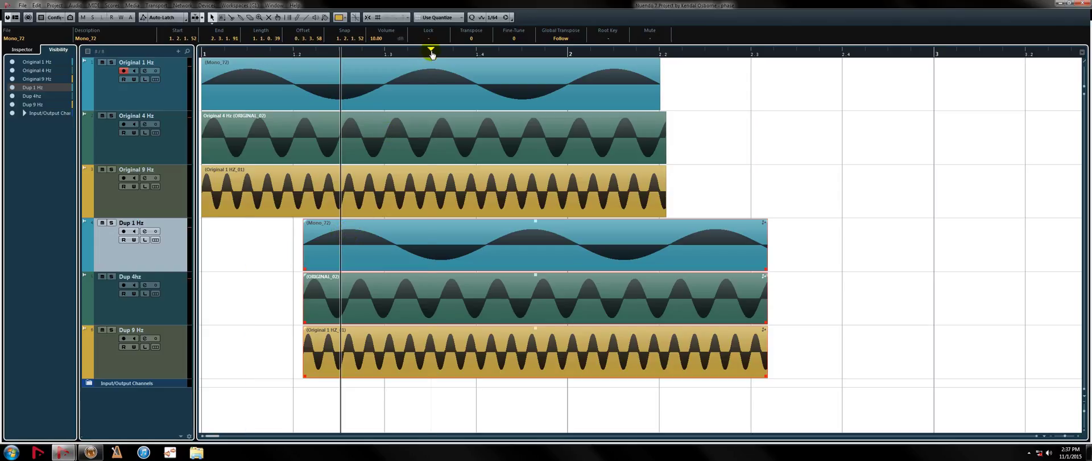
{"action": "left_click", "coordinate": [430, 52]}
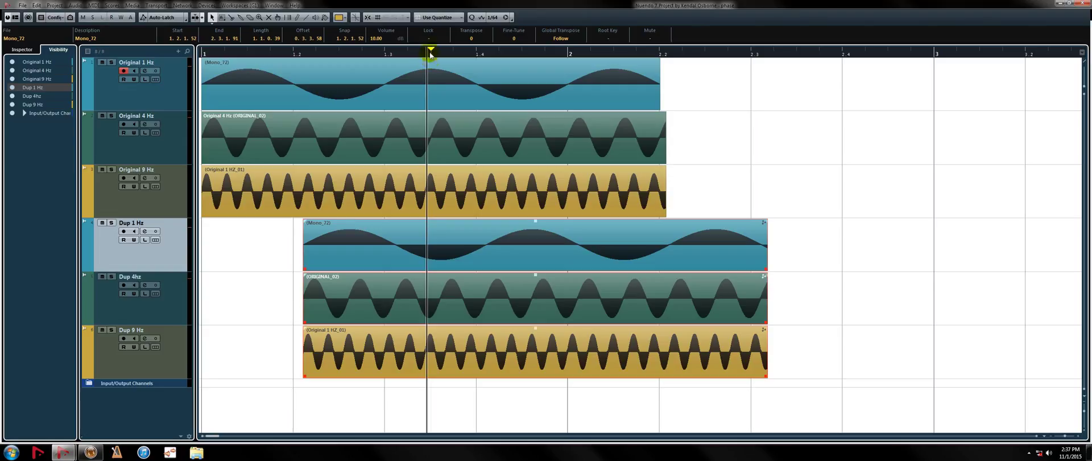
{"action": "left_click", "coordinate": [430, 53]}
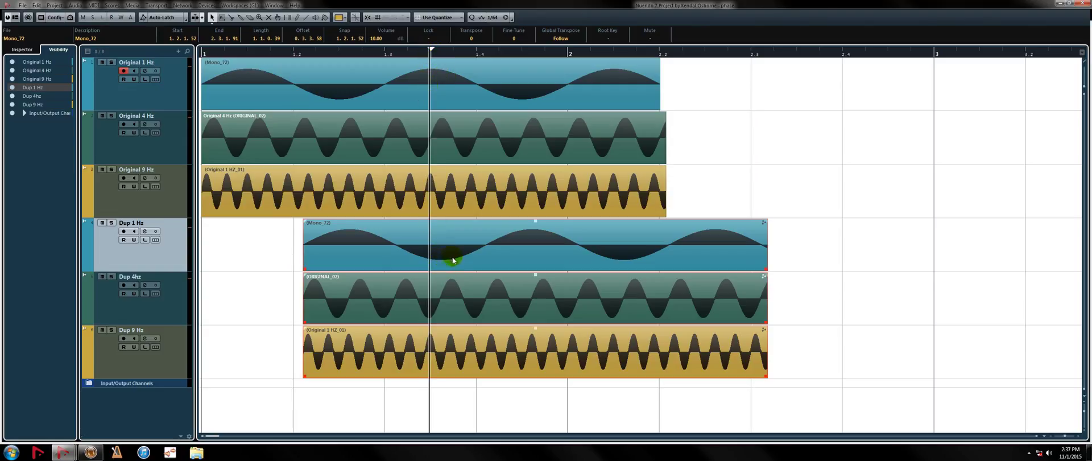
{"action": "left_click_drag", "start_coordinate": [454, 260], "coordinate": [442, 262]}
{"action": "key", "text": "Escape"}
{"action": "mouse_move", "coordinate": [307, 66]}
{"action": "left_mouse_down"}
{"action": "mouse_move", "coordinate": [295, 61]}
{"action": "mouse_move", "coordinate": [312, 65]}
{"action": "left_mouse_up"}
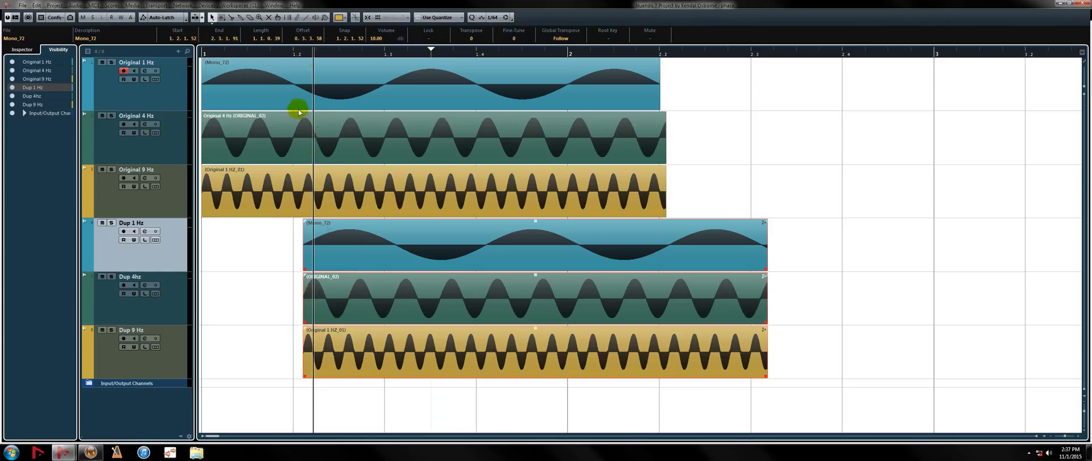
Drag the three Dup clips left so they start at bar 1 under the Original sines
{"action": "left_click", "coordinate": [303, 54]}
{"action": "key", "text": "h"}
{"action": "key", "text": "h"}
{"action": "key", "text": "h"}
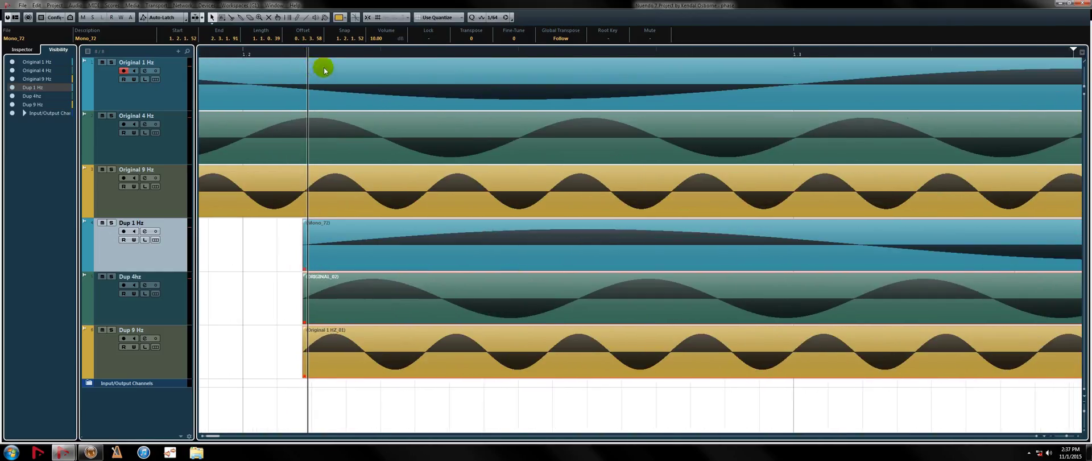
{"action": "left_click_drag", "start_coordinate": [322, 57], "coordinate": [334, 56]}
{"action": "key", "text": "g"}
{"action": "key", "text": "g"}
{"action": "key", "text": "g"}
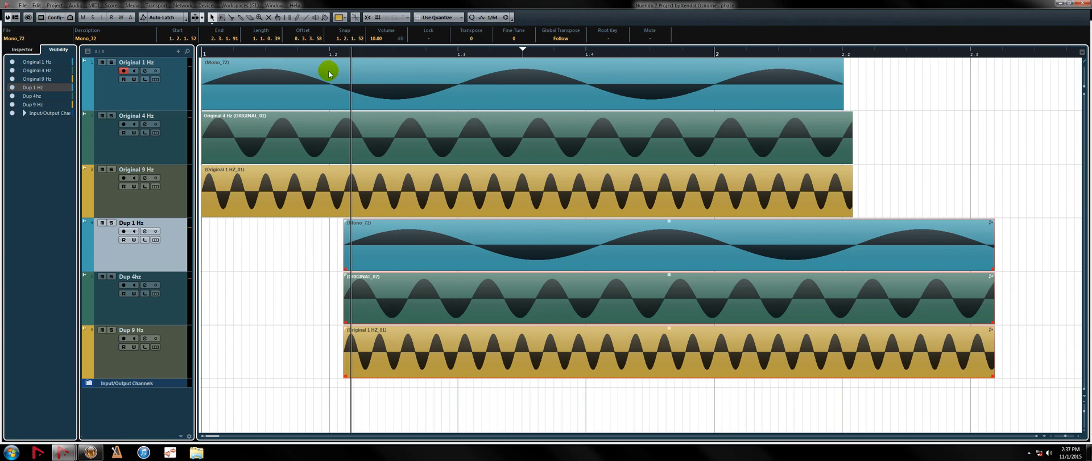
{"action": "key", "text": "g"}
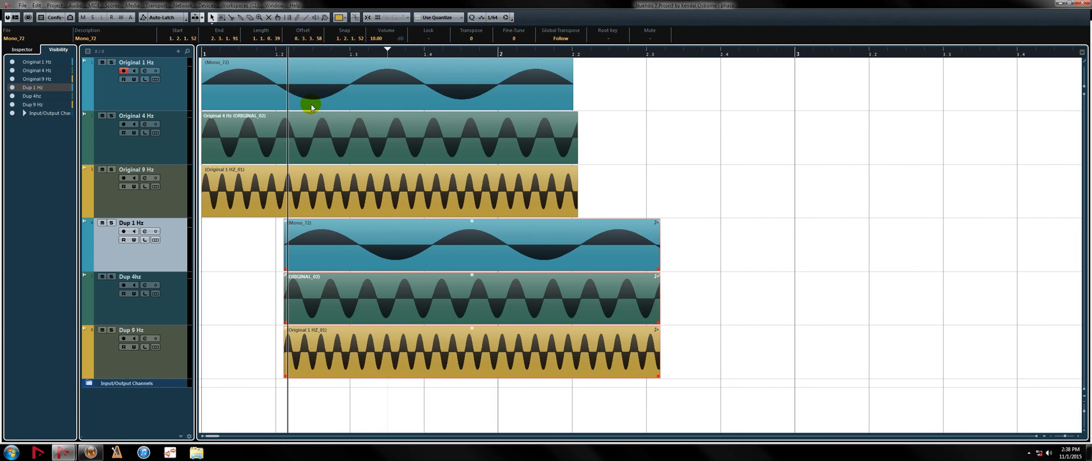
{"action": "mouse_move", "coordinate": [290, 247]}
{"action": "left_mouse_down"}
{"action": "mouse_move", "coordinate": [242, 261]}
{"action": "mouse_move", "coordinate": [282, 243]}
{"action": "mouse_move", "coordinate": [297, 252]}
{"action": "left_mouse_up"}
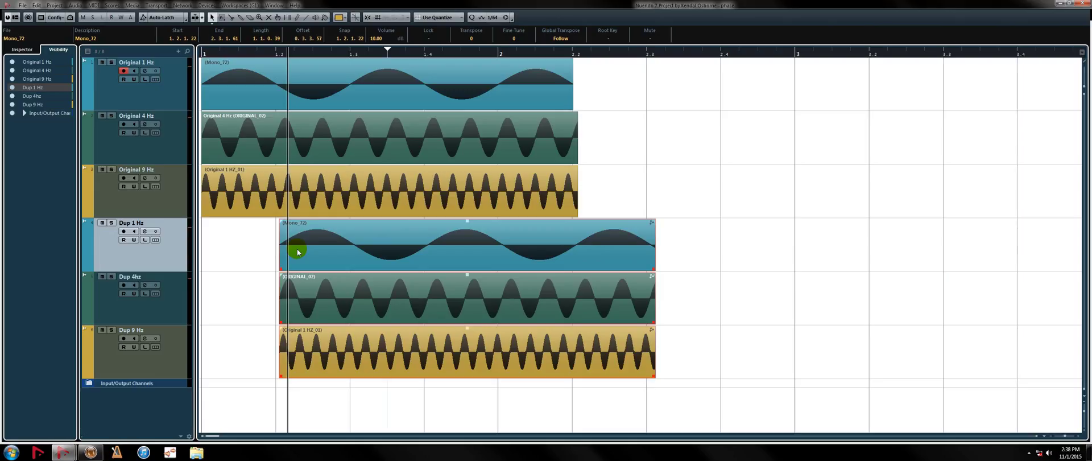
{"action": "left_click_drag", "start_coordinate": [297, 251], "coordinate": [219, 256]}
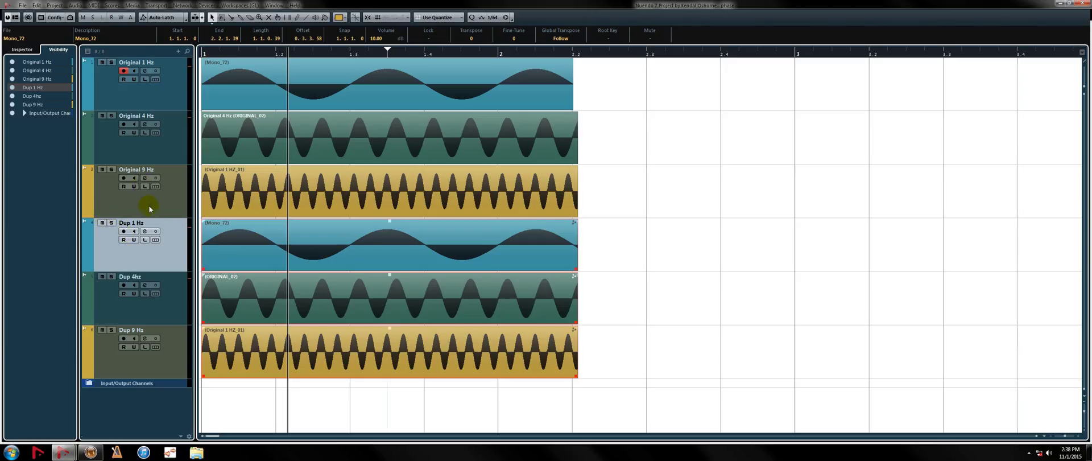
{"action": "left_click", "coordinate": [116, 102]}
{"action": "left_click_drag", "start_coordinate": [622, 199], "coordinate": [454, 111]}
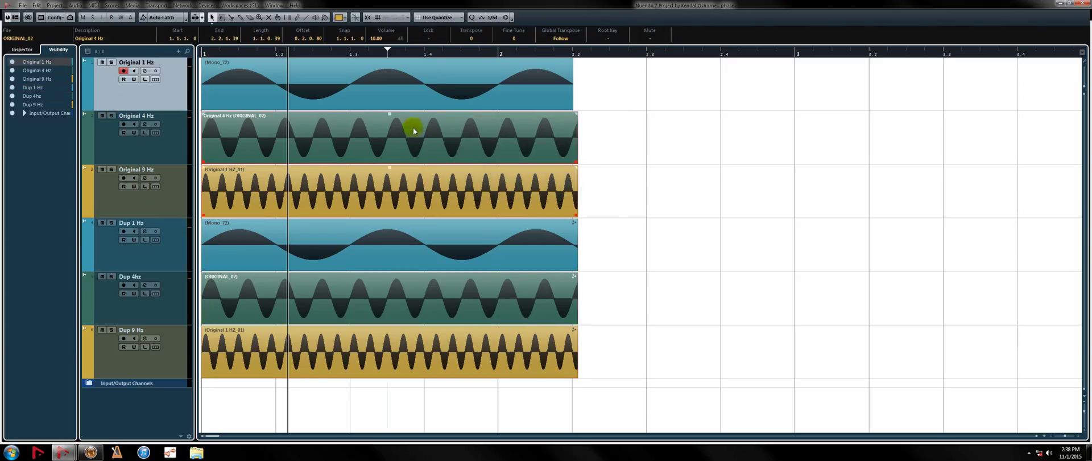
{"action": "left_click_drag", "start_coordinate": [641, 393], "coordinate": [288, 242]}
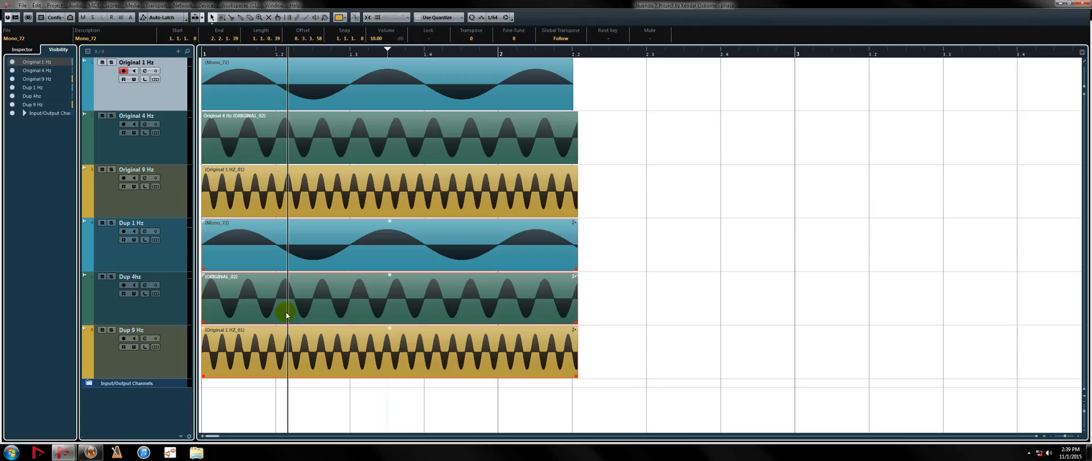
{"action": "left_click_drag", "start_coordinate": [251, 256], "coordinate": [341, 244]}
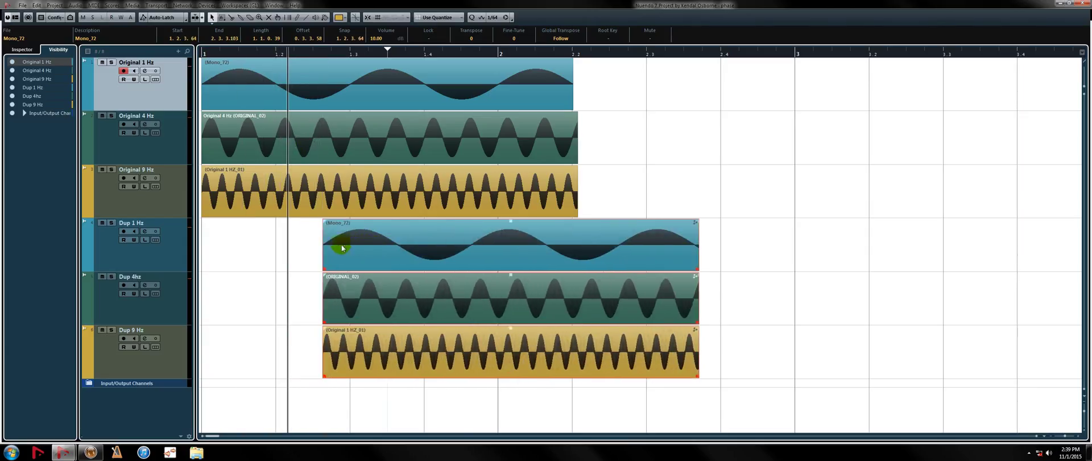
{"action": "left_click", "coordinate": [335, 67]}
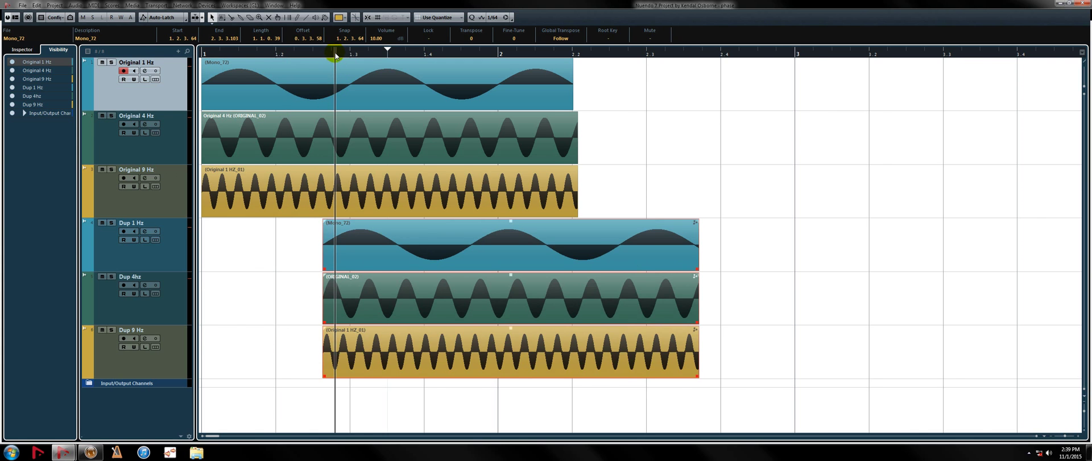
{"action": "key", "text": "g"}
{"action": "key", "text": "h"}
{"action": "key", "text": "h"}
{"action": "key", "text": "h"}
{"action": "key", "text": "h"}
{"action": "key", "text": "h"}
{"action": "key", "text": "h"}
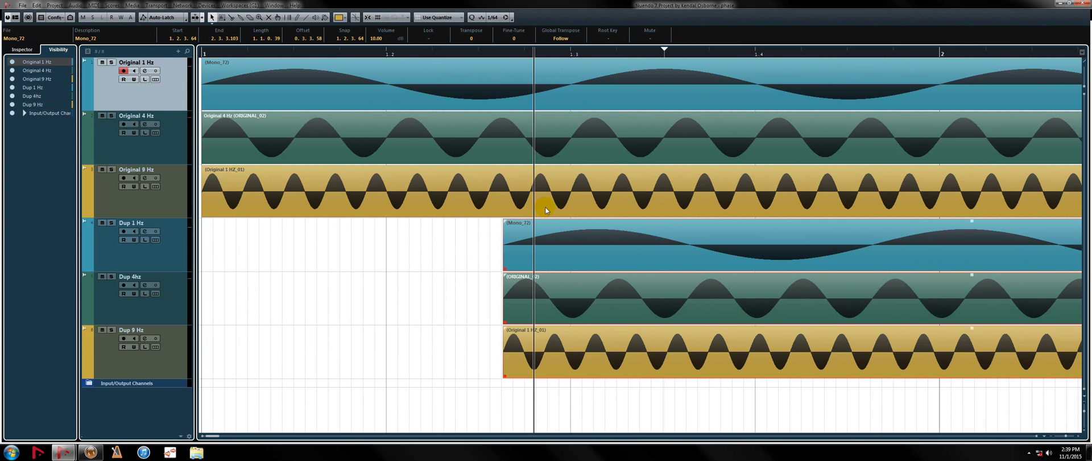
{"action": "left_click_drag", "start_coordinate": [532, 293], "coordinate": [516, 296]}
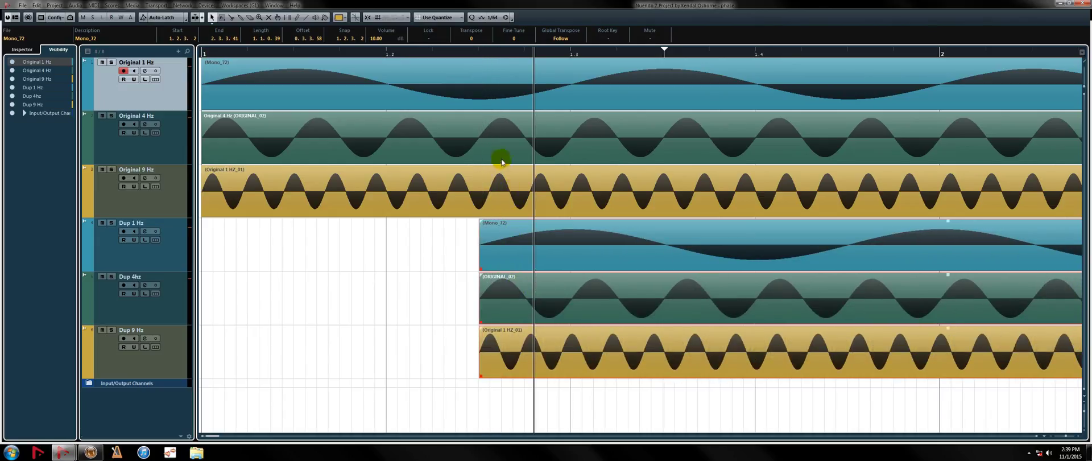
{"action": "left_click", "coordinate": [503, 54]}
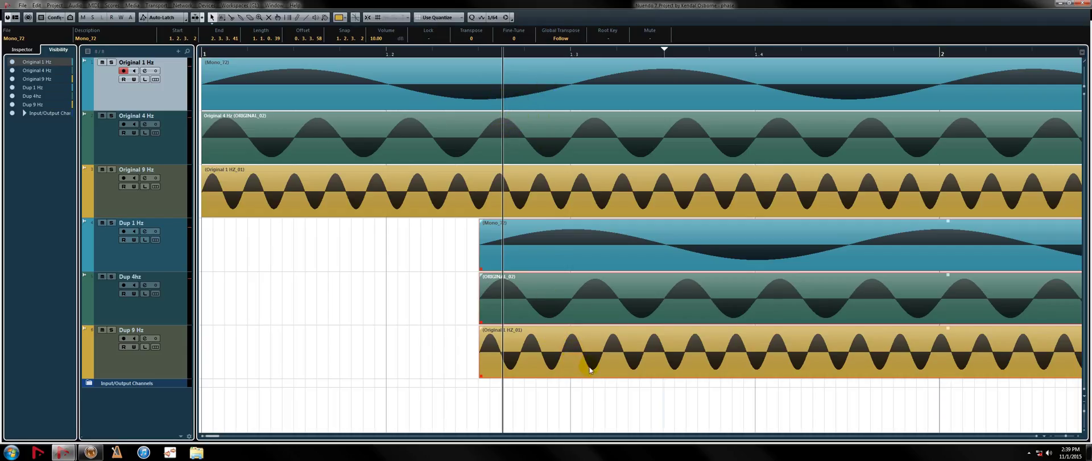
{"action": "key", "text": "g"}
{"action": "key", "text": "g"}
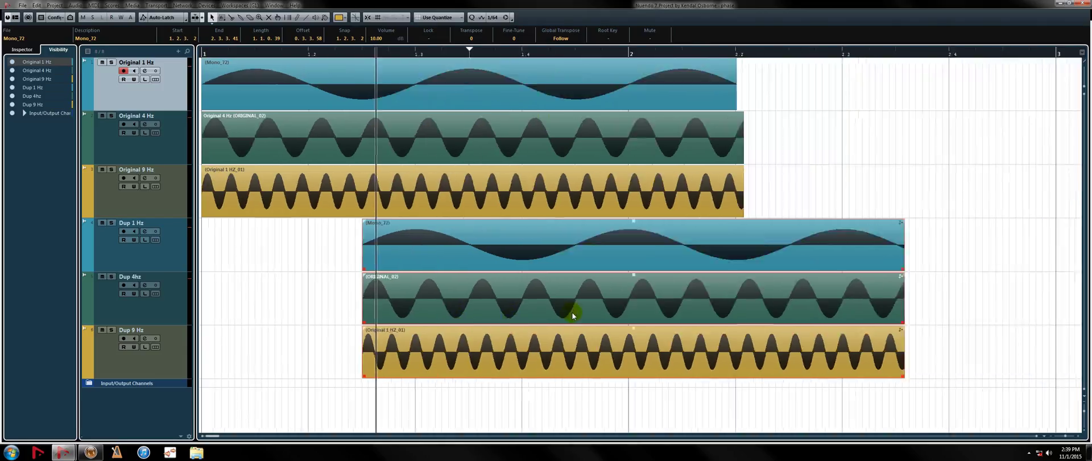
{"action": "left_click_drag", "start_coordinate": [451, 258], "coordinate": [367, 263]}
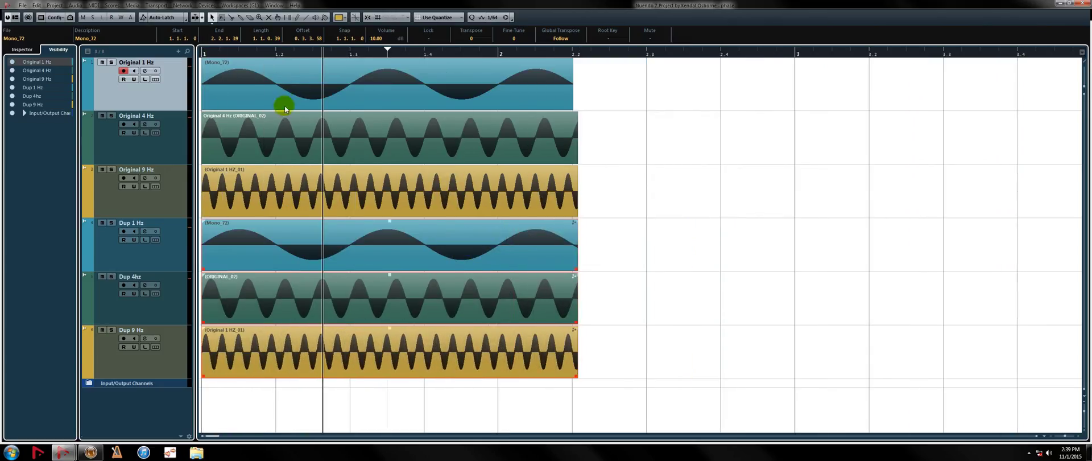
{"action": "key", "text": "g"}
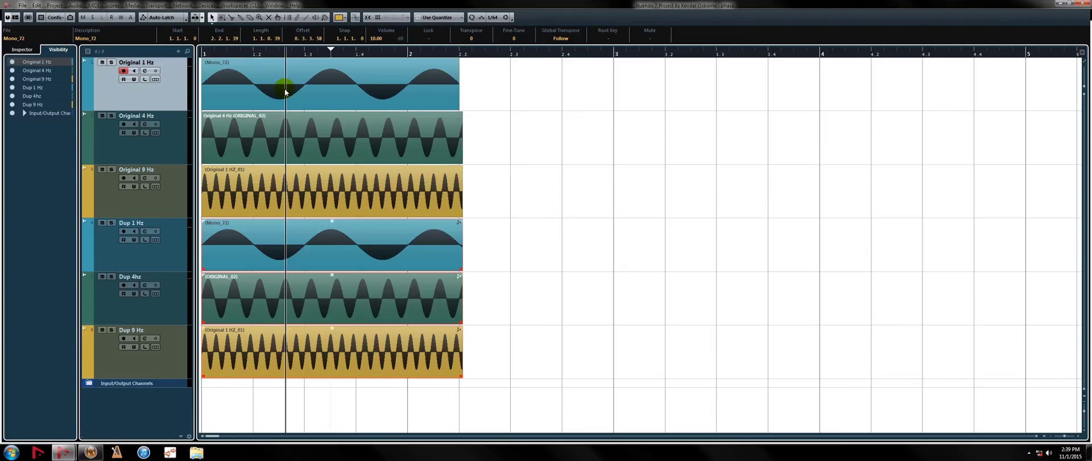
{"action": "key", "text": "g"}
{"action": "key", "text": "g"}
{"action": "key", "text": "h"}
{"action": "key", "text": "h"}
{"action": "key", "text": "h"}
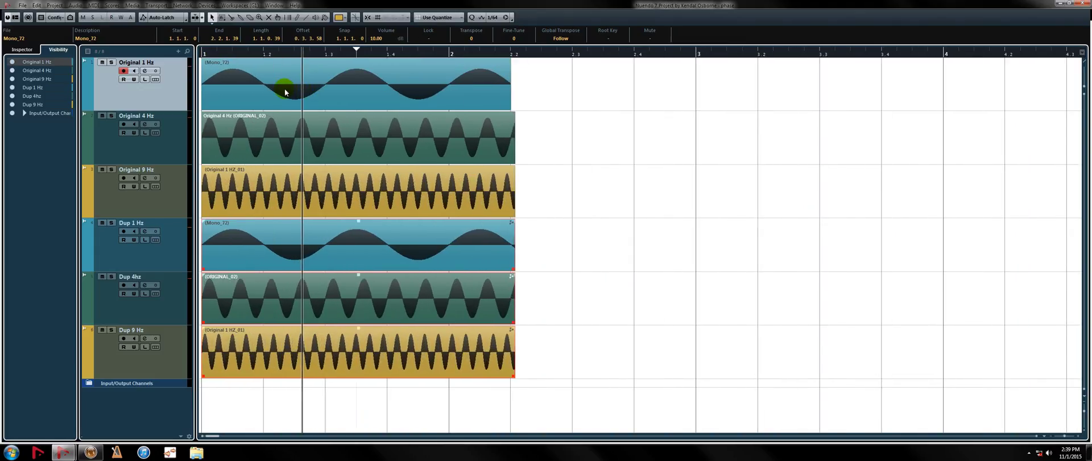
{"action": "key", "text": "h"}
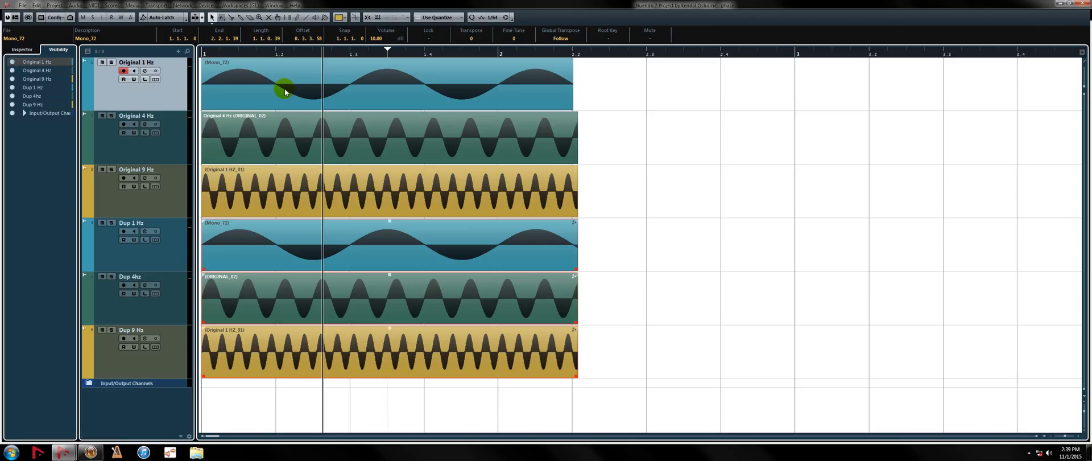
{"action": "key", "text": "g"}
{"action": "key", "text": "g"}
{"action": "key", "text": "h"}
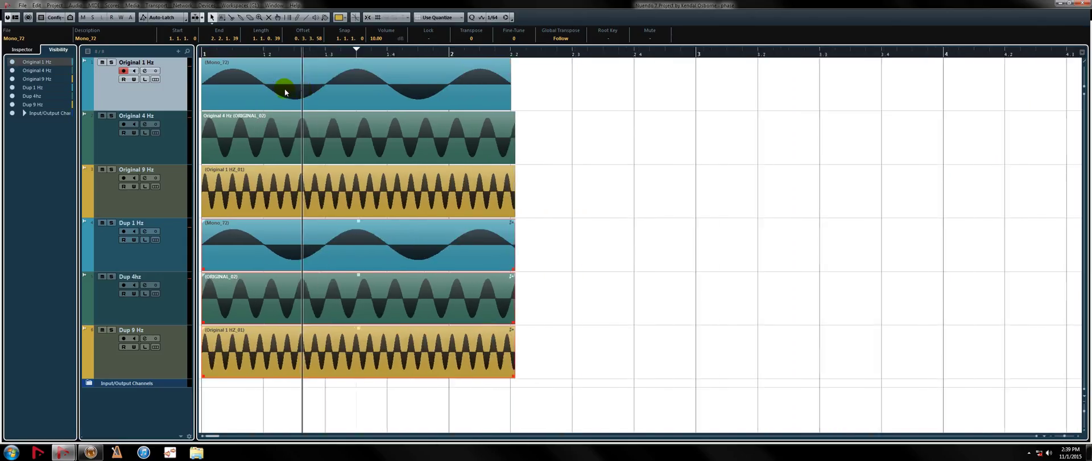
{"action": "key", "text": "h"}
{"action": "key", "text": "h"}
{"action": "key", "text": "h"}
{"action": "key", "text": "h"}
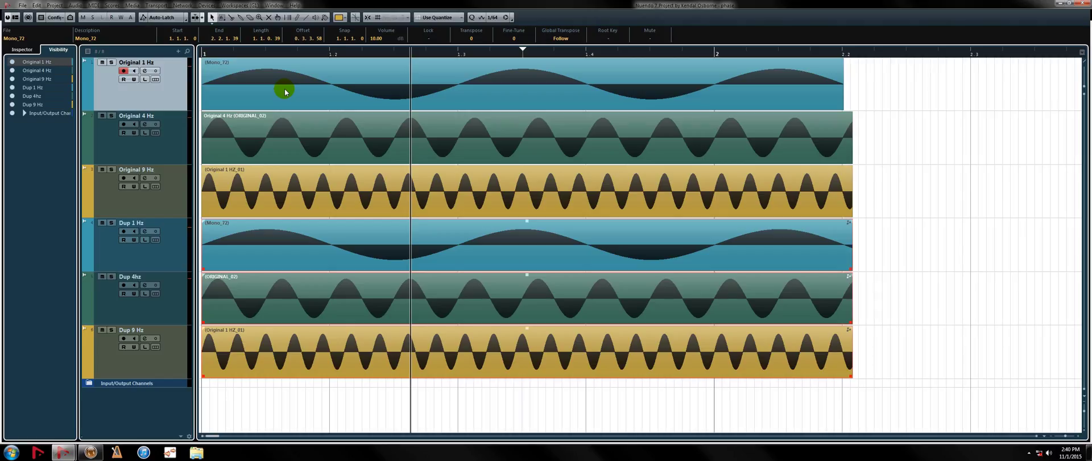
Shift the three Dup sine clips later so they start at 1.1.2.108, then deselect them
{"action": "left_click_drag", "start_coordinate": [263, 248], "coordinate": [360, 238]}
{"action": "left_click", "coordinate": [283, 261]}
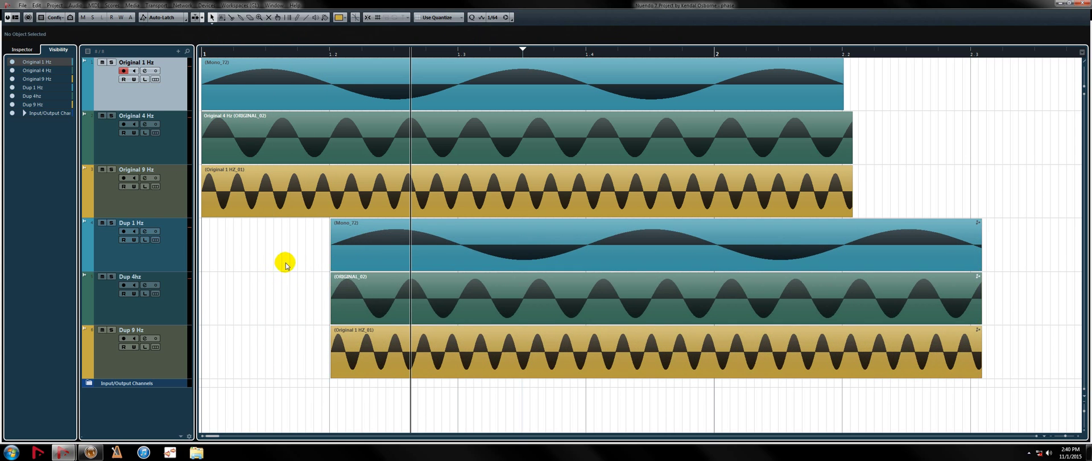